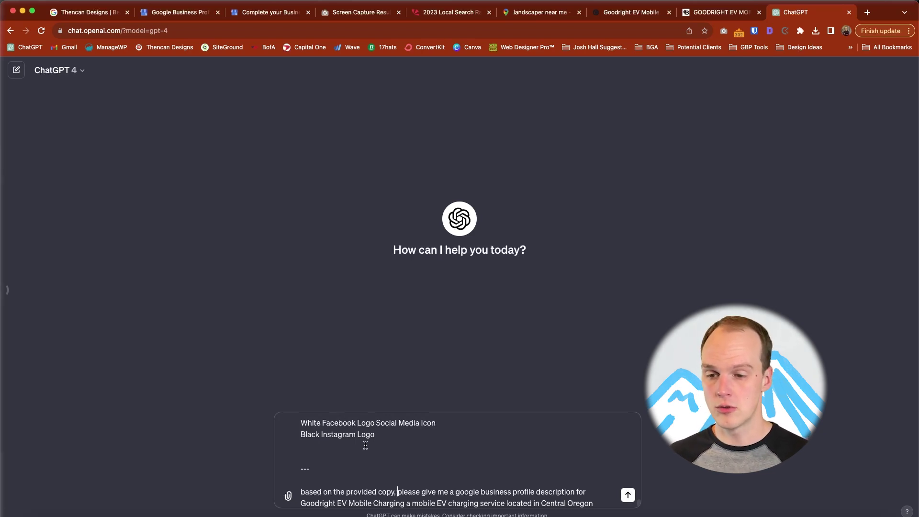
Step: Finish the prompt with "servicing customers primarily in Bend. You have 500 characters. Thanks!", submit it and copy the generated description
type("servicing customers primarily in Bend.")
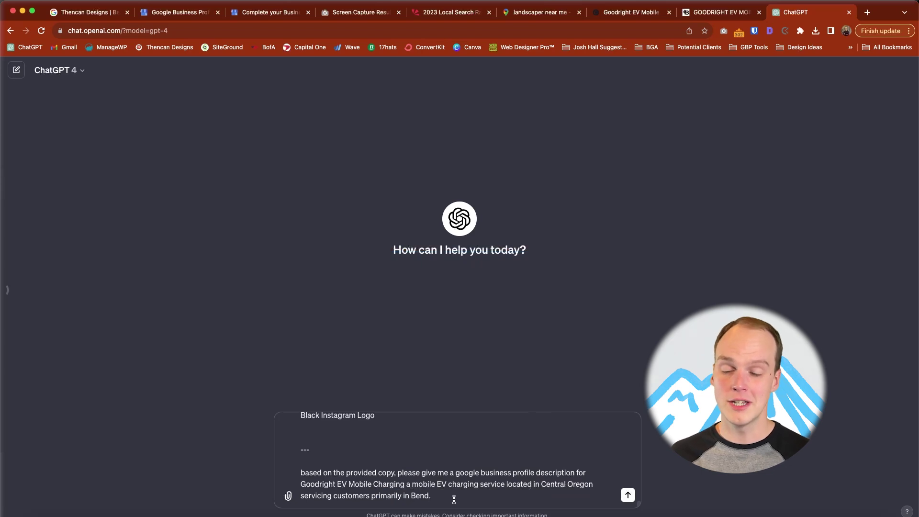
type(" You have 500 characters. Thanks!")
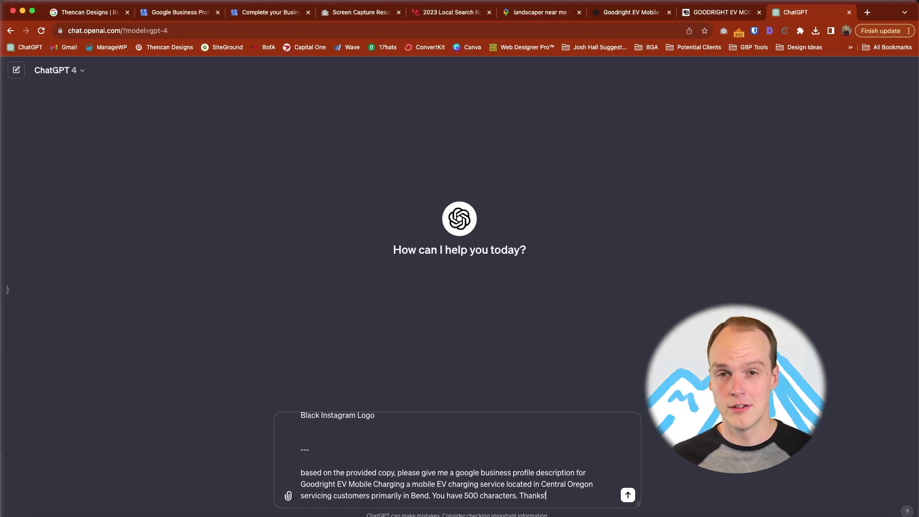
key("Return")
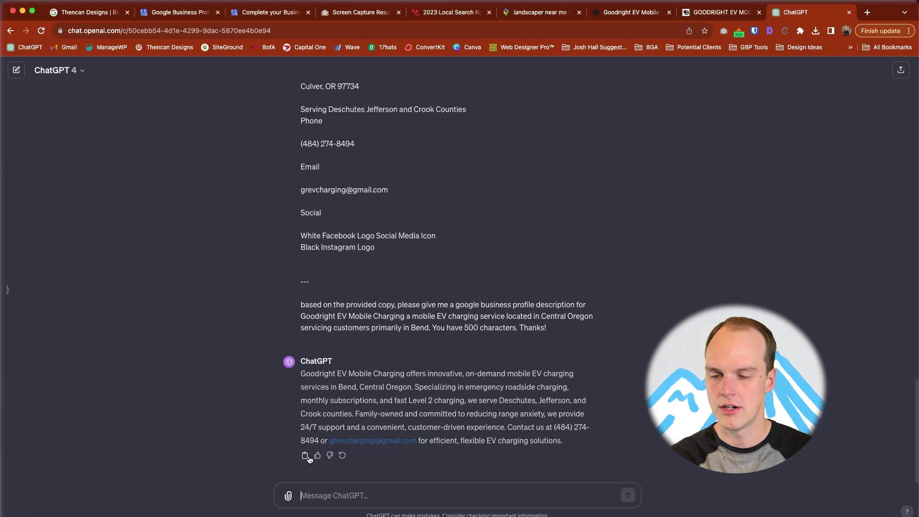
left_click(308, 457)
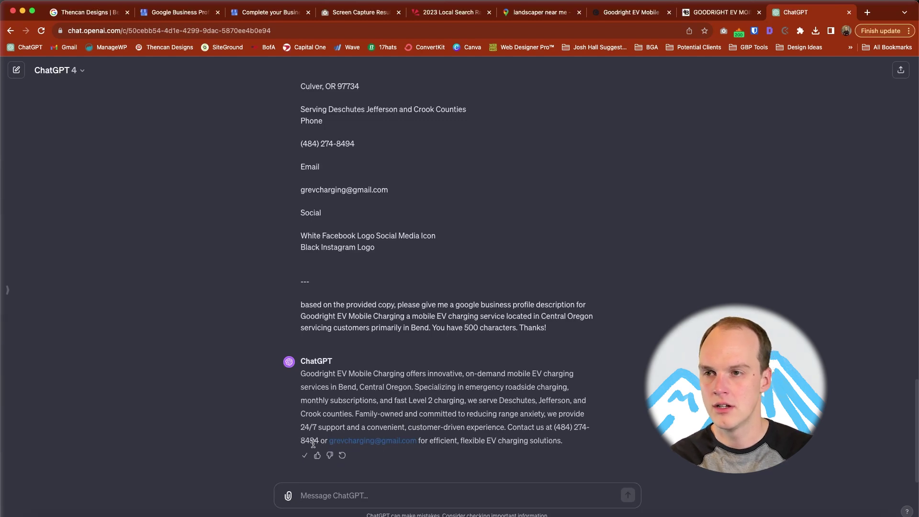
Step: Switch to Google Business Profile Manager, paste the copied text as the business description, check it and continue
left_click(268, 12)
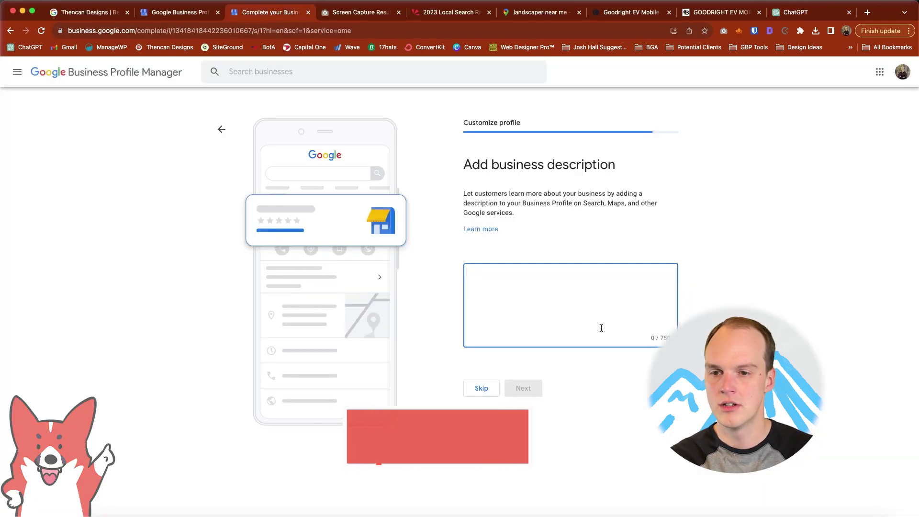
key("super+v")
scroll(602, 327, "down", 3)
scroll(566, 318, "up", 3)
scroll(566, 318, "down", 3)
scroll(560, 317, "up", 3)
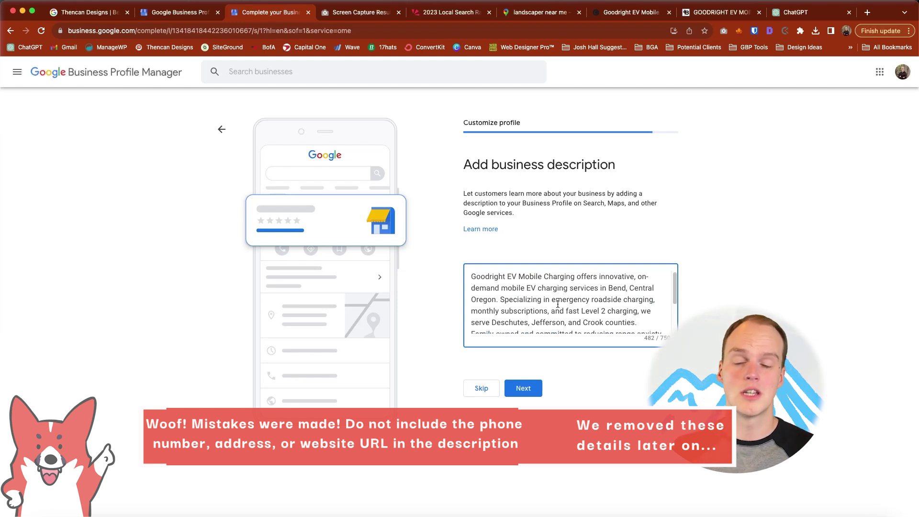
left_click(521, 386)
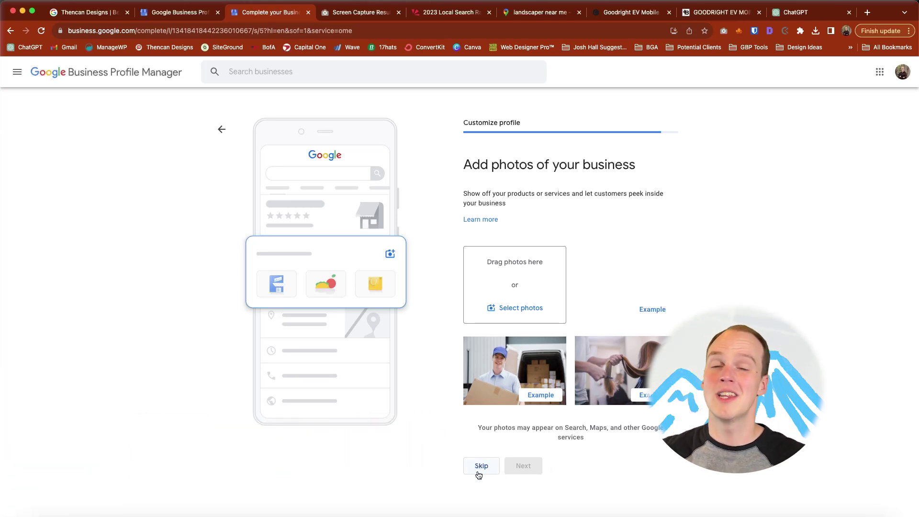
Step: Skip adding business photos and advertising with Google Ads, and finish the profile customization
left_click(481, 465)
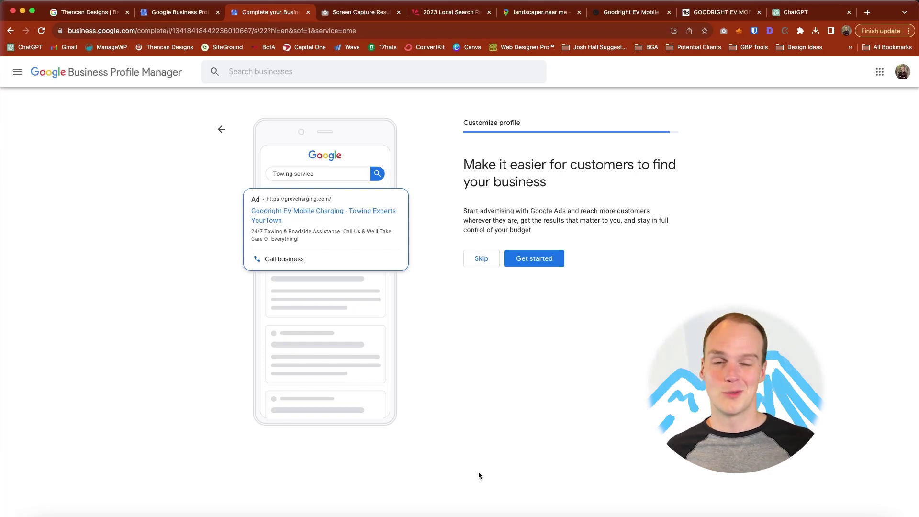
left_click(476, 257)
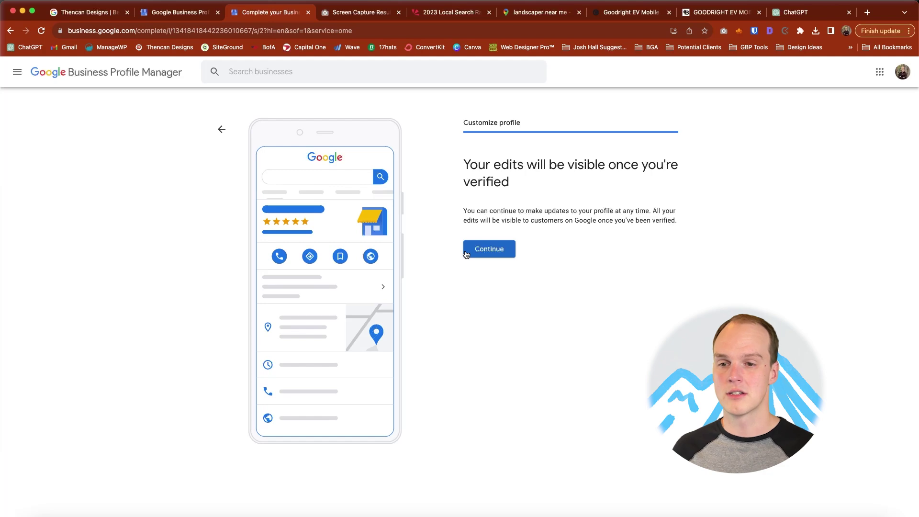
left_click(488, 249)
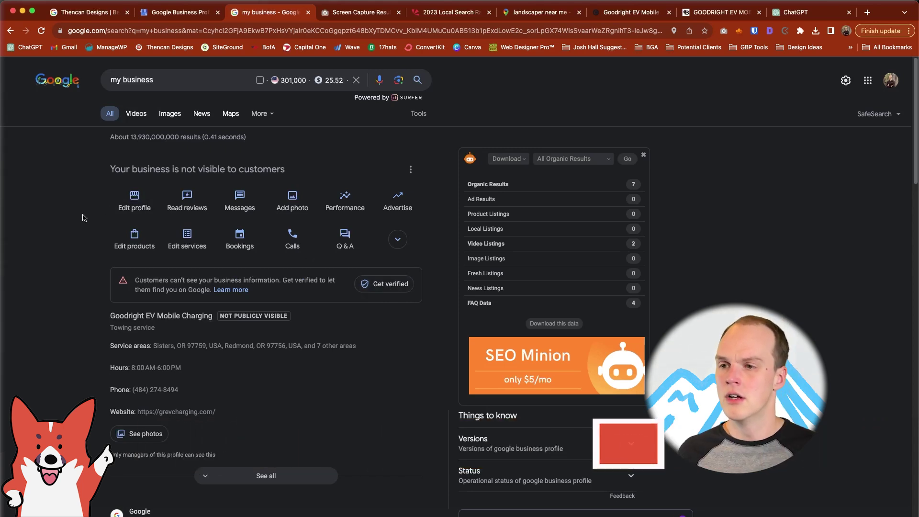
Step: Edit the business profile to add "Auto electrical service" as an additional category alongside Towing service, and save the categories
left_click(115, 211)
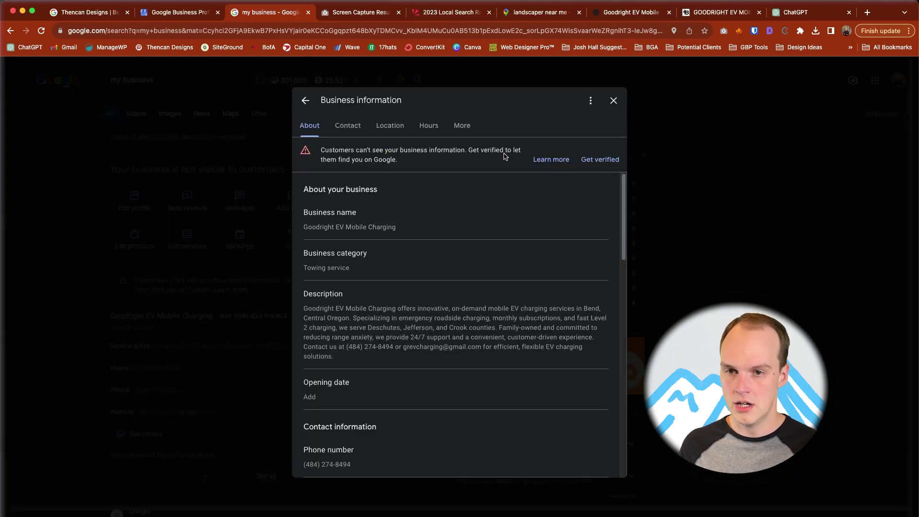
scroll(445, 245, "down", 1)
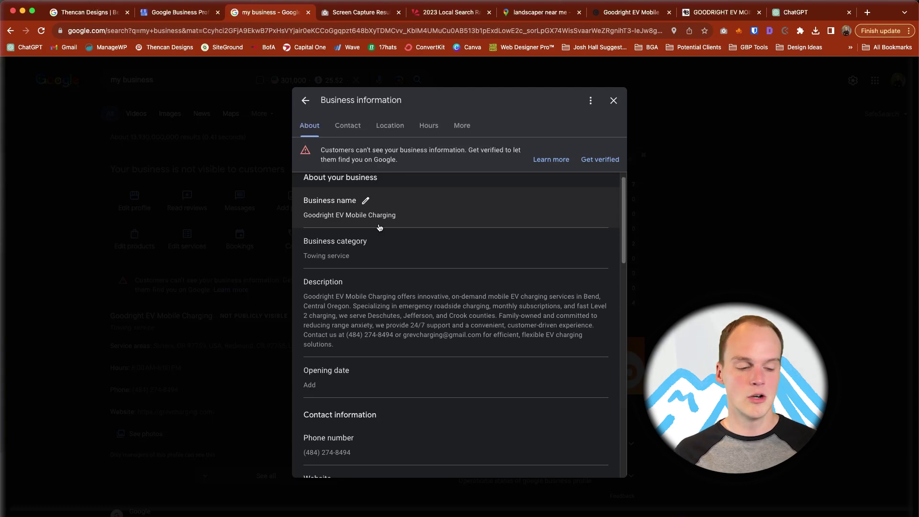
scroll(379, 227, "down", 3)
scroll(380, 234, "up", 2)
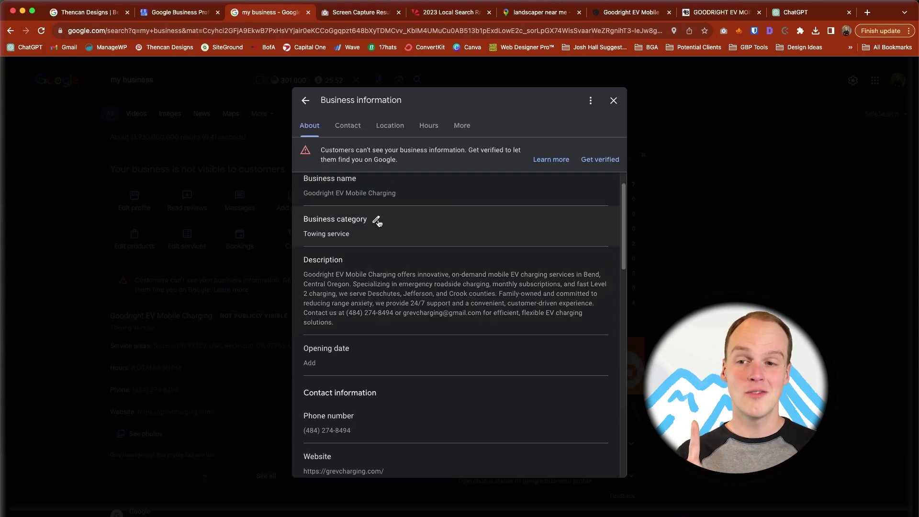
left_click(379, 234)
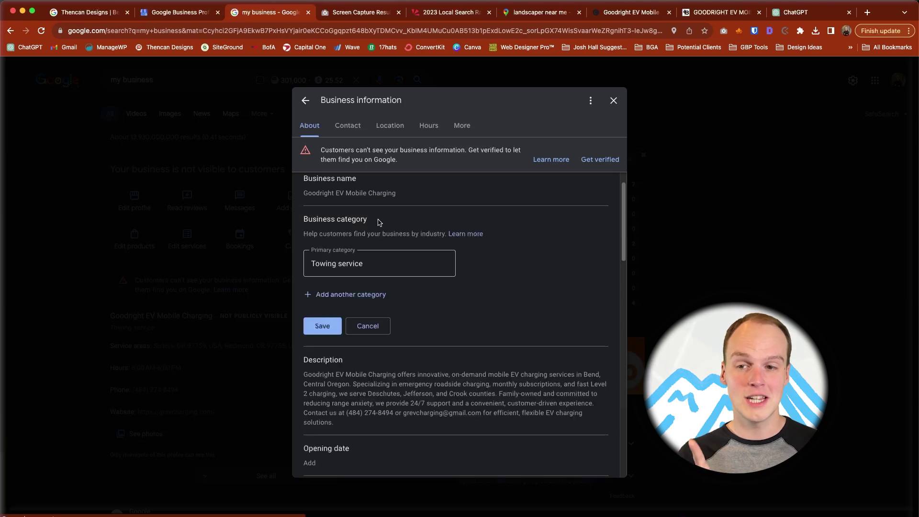
left_click(361, 303)
scroll(358, 352, "down", 3)
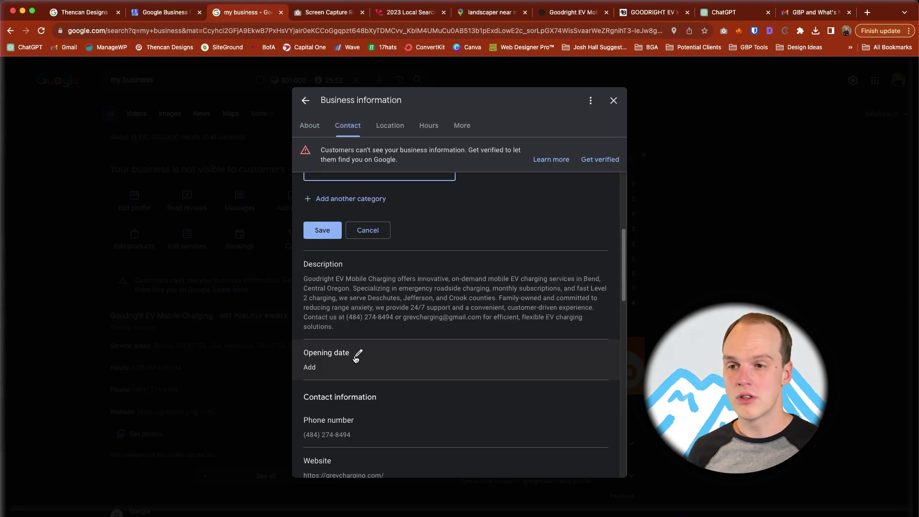
left_click(357, 358)
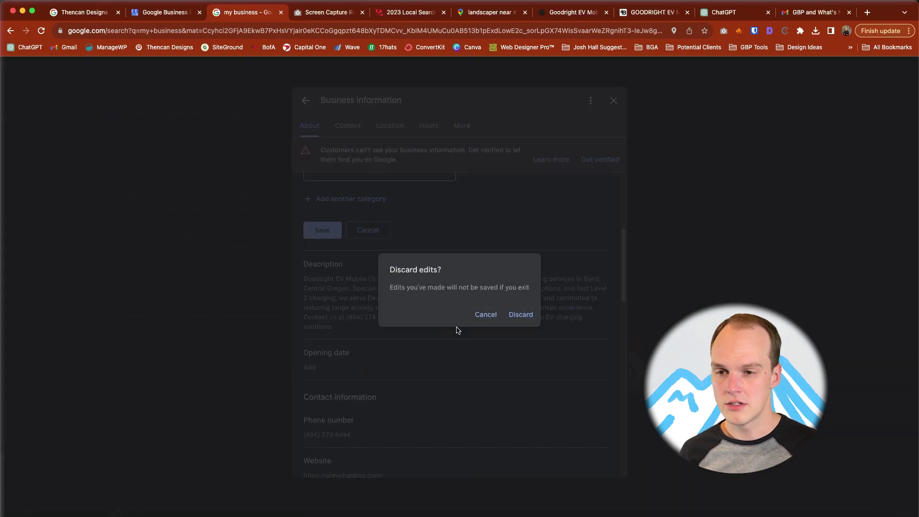
left_click(485, 315)
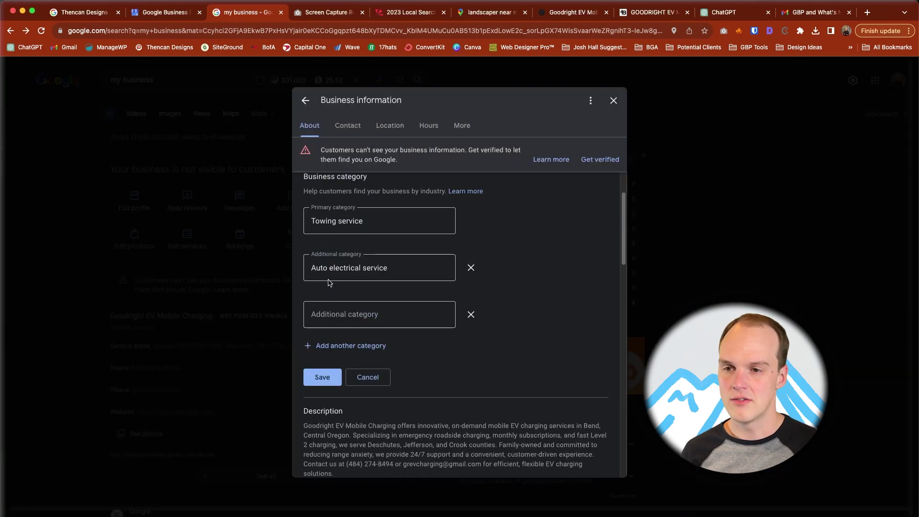
left_click(322, 377)
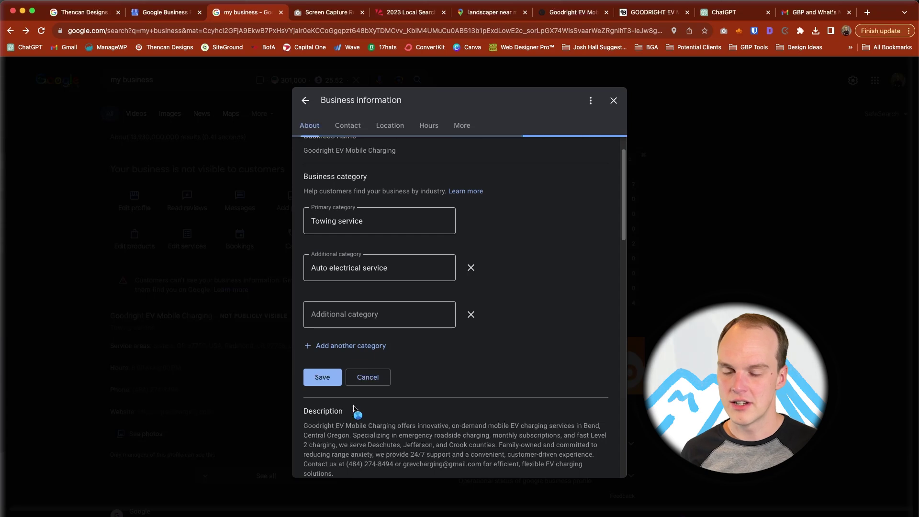
Step: Set the business opening date to October 1, 2023 and save it
scroll(356, 410, "down", 1)
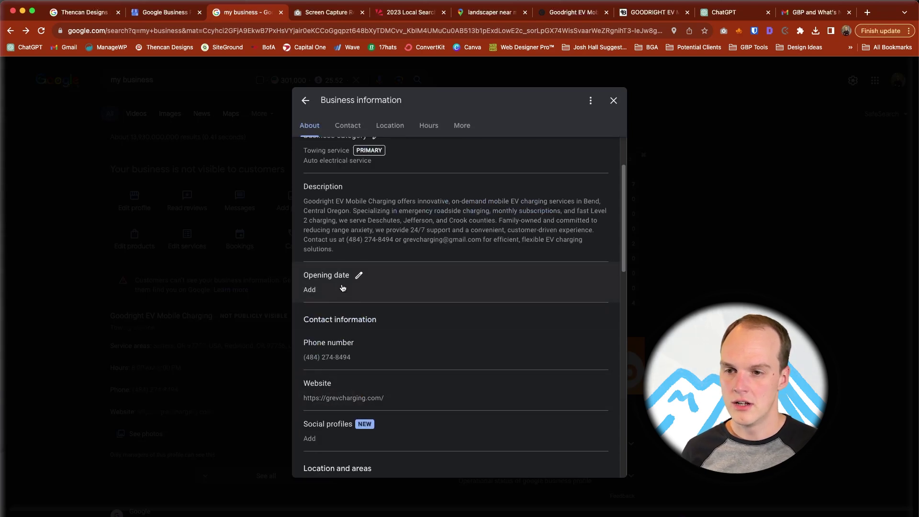
left_click(359, 274)
left_click(352, 318)
type("2023")
key("Tab")
key("o")
key("Tab")
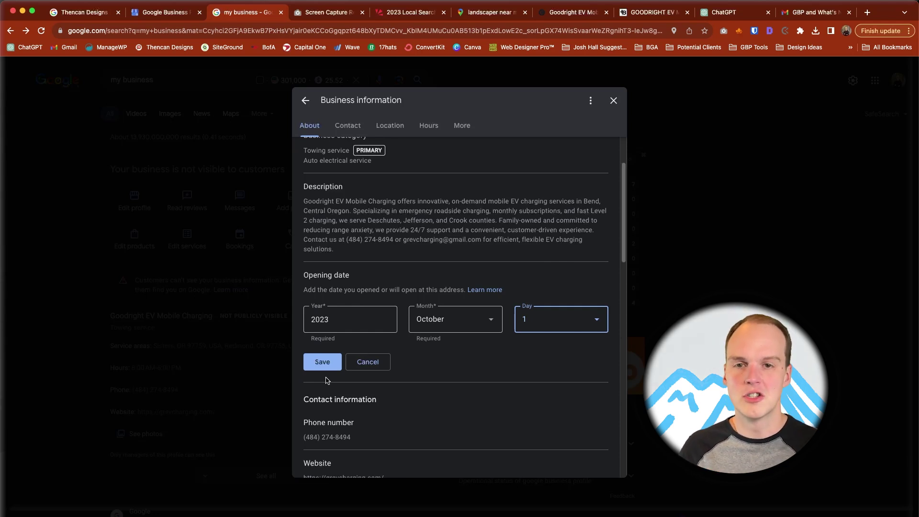
left_click(329, 362)
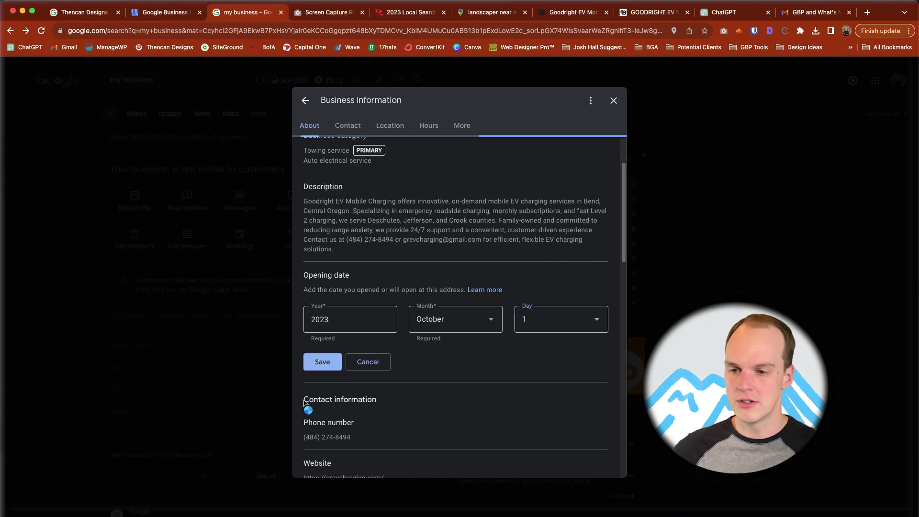
Step: Add special hours with New Year's Day 8:00 AM–6:00 PM and Martin Luther King Jr. Day closed, and close the business information
scroll(404, 268, "down", 6)
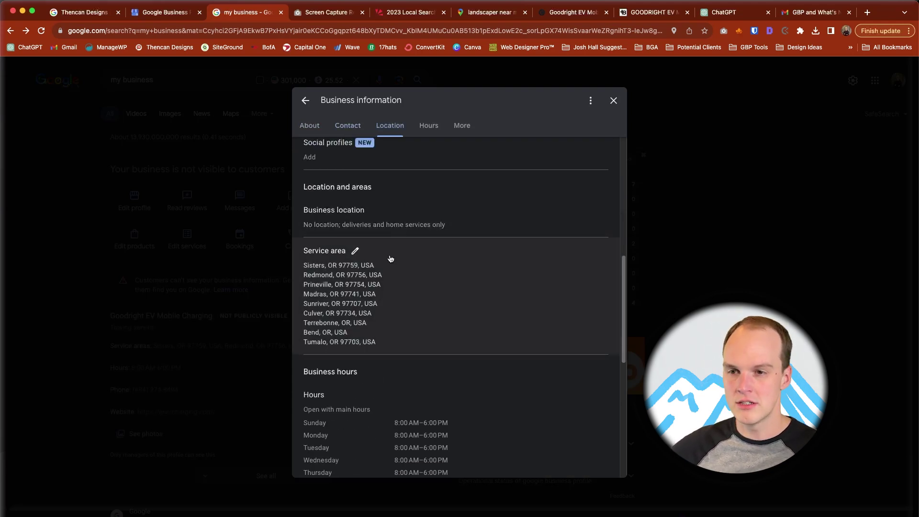
scroll(359, 277, "down", 6)
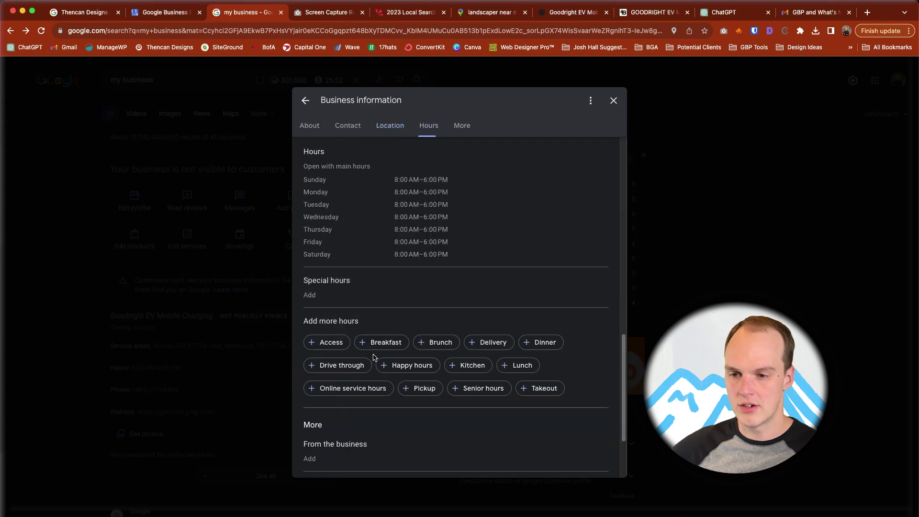
left_click(356, 246)
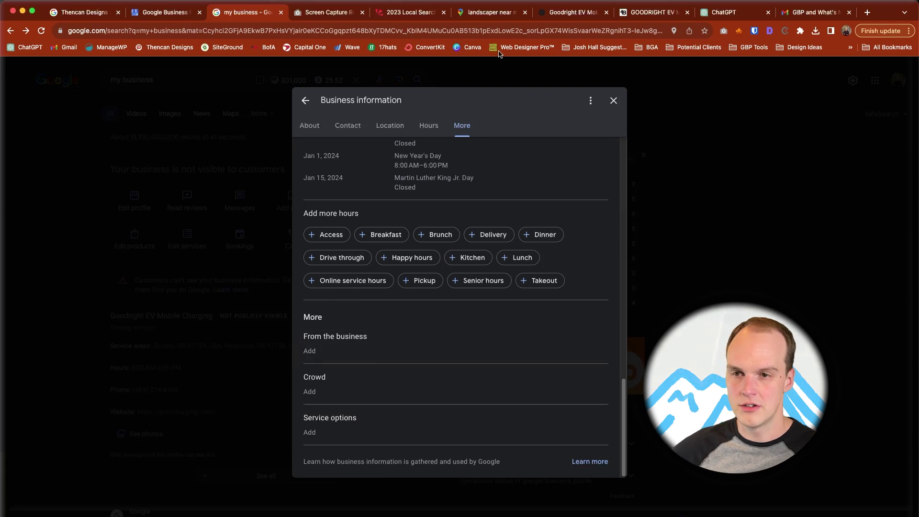
left_click(613, 102)
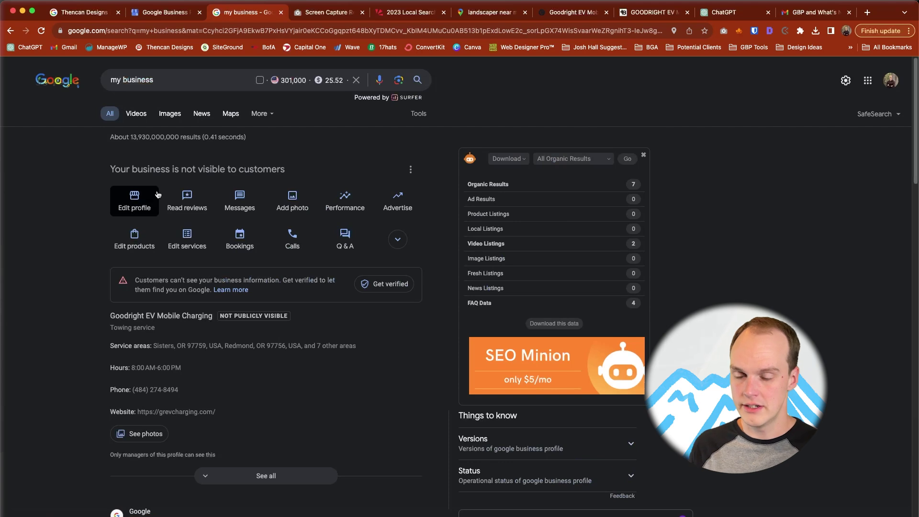
Step: Look at the upload forms for the business logo and cover photo, and leave them without adding images
left_click(289, 209)
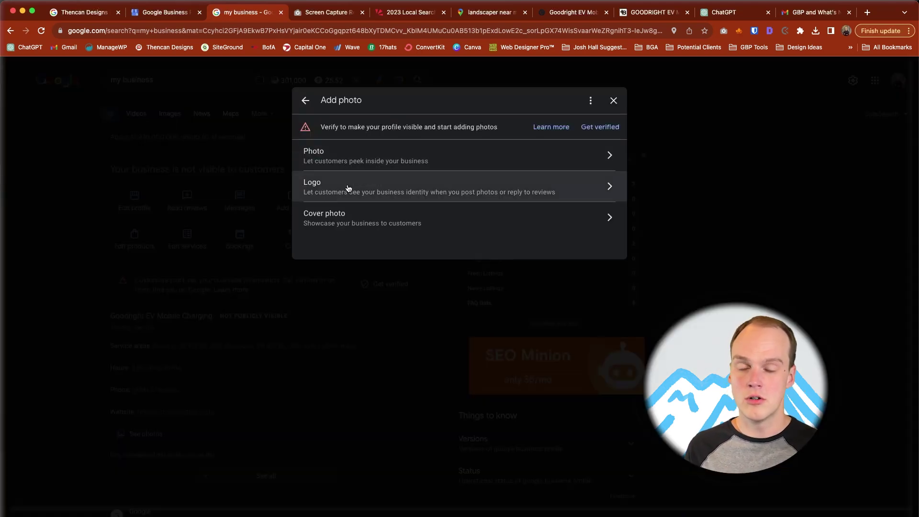
left_click(316, 196)
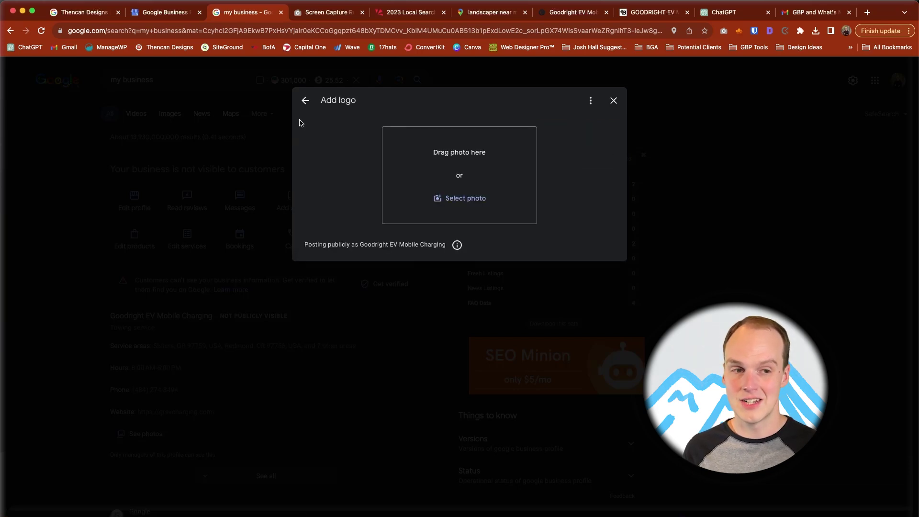
left_click(307, 102)
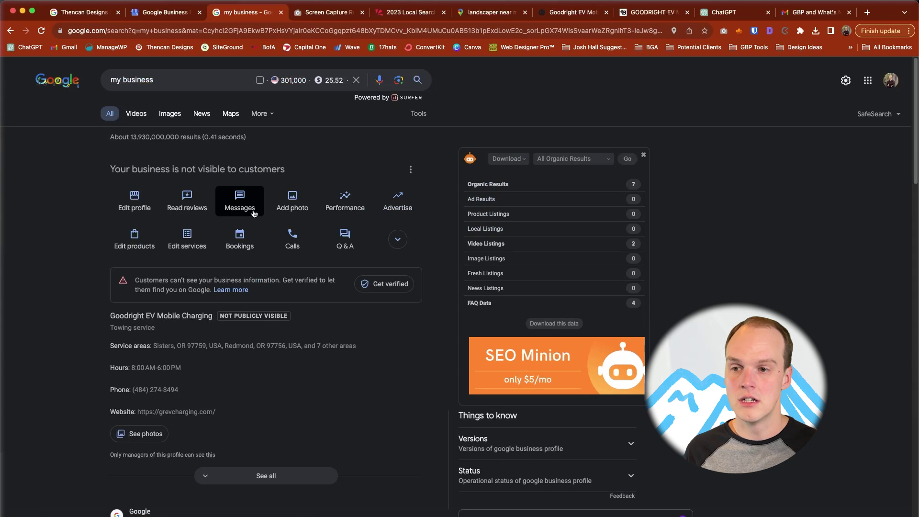
left_click(280, 205)
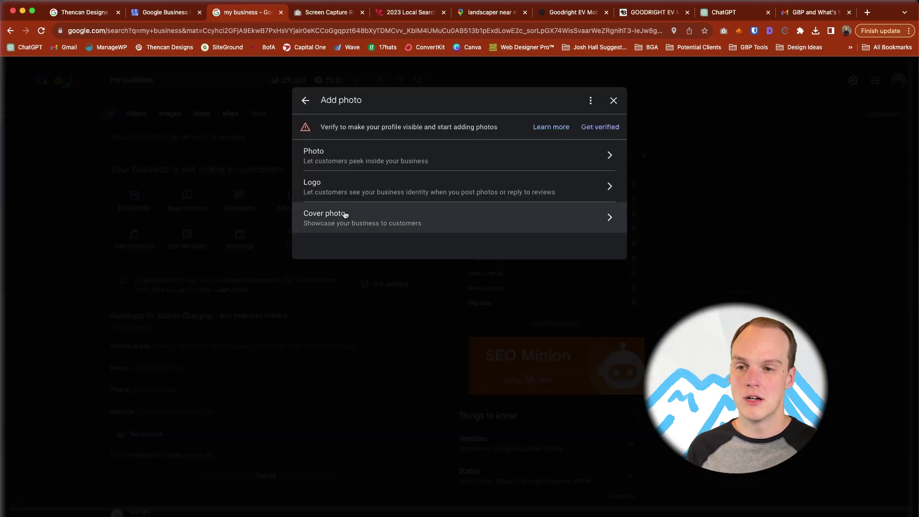
left_click(345, 214)
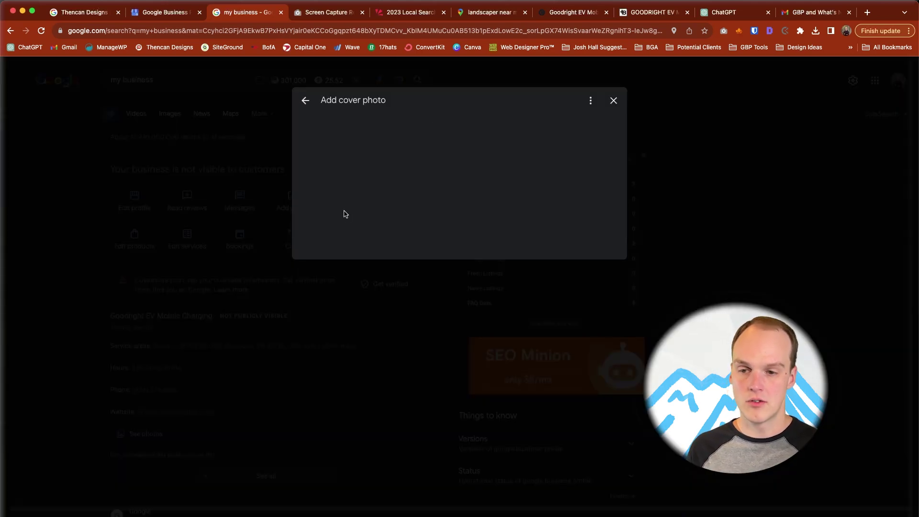
left_click(225, 202)
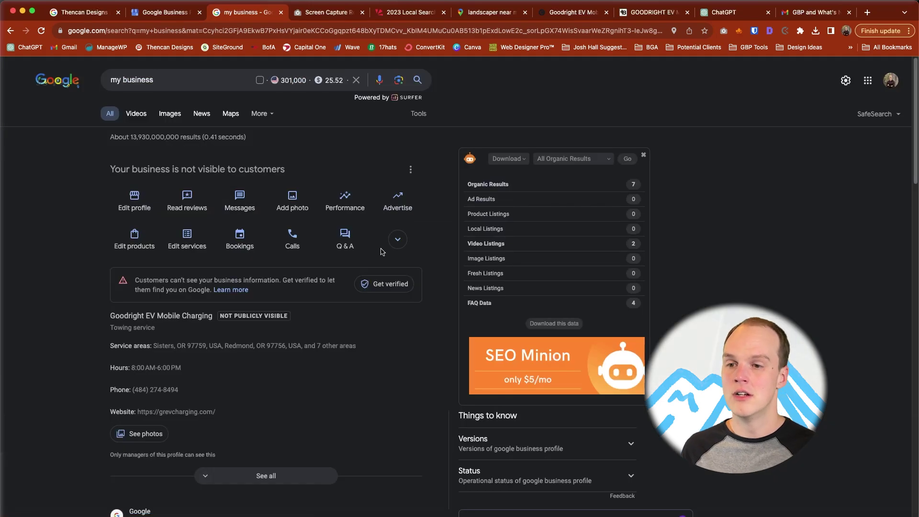
Step: Show the remaining profile options, look at the form for posting an update, and leave it without posting
left_click(397, 240)
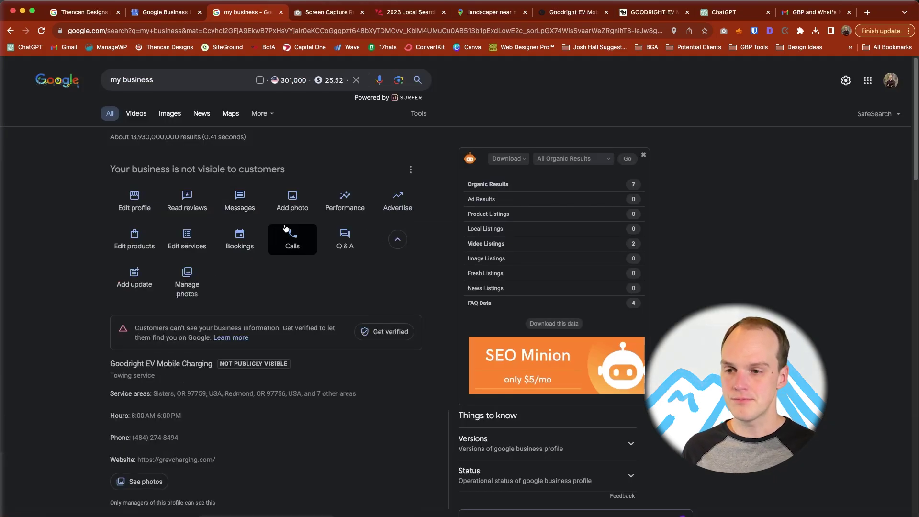
left_click(135, 283)
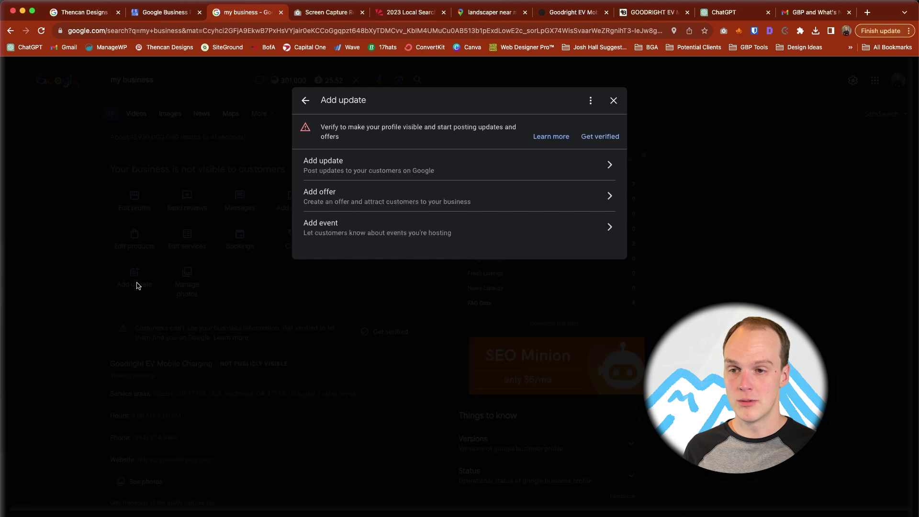
left_click(383, 172)
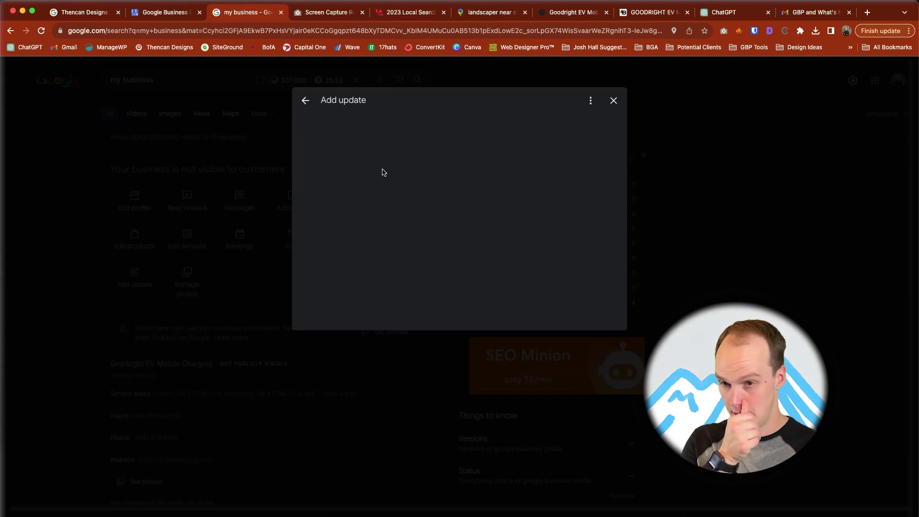
left_click(182, 260)
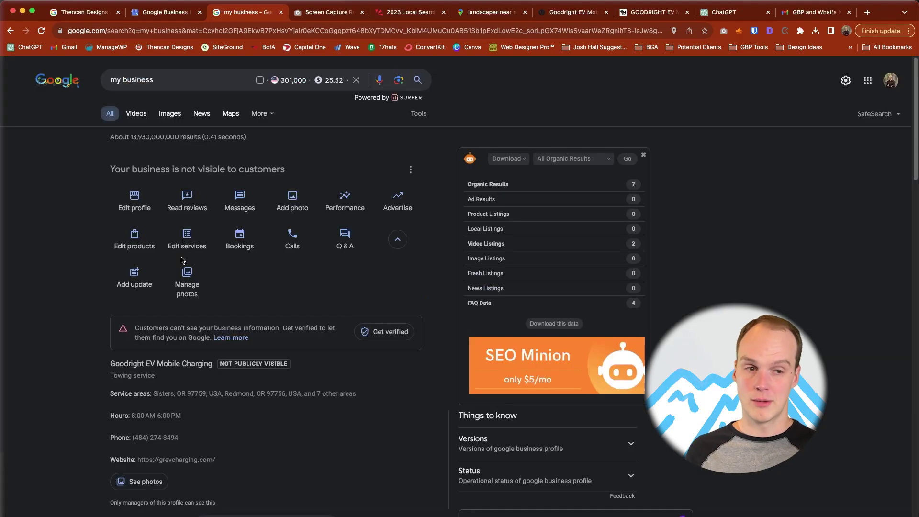
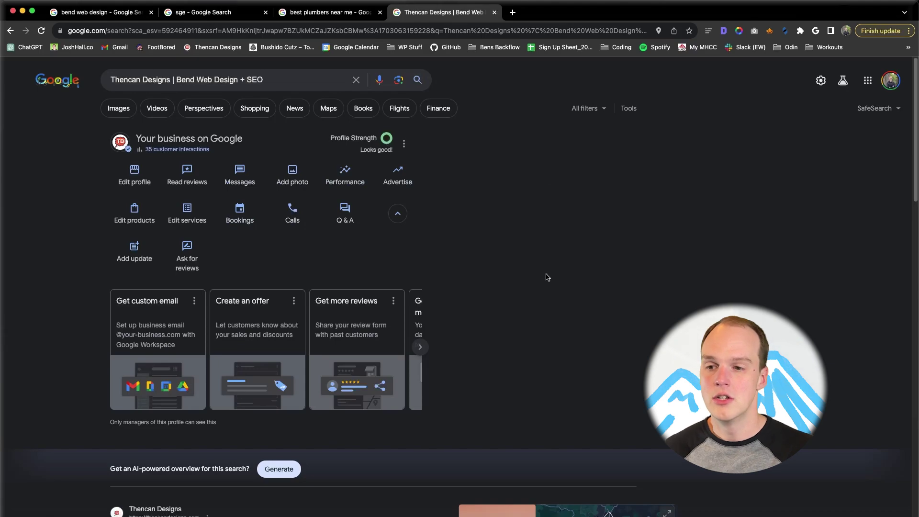
Step: Open the posted updates of the Thencan Designs business profile and read the full text of the newest announcement
scroll(549, 280, "down", 10)
scroll(547, 277, "down", 9)
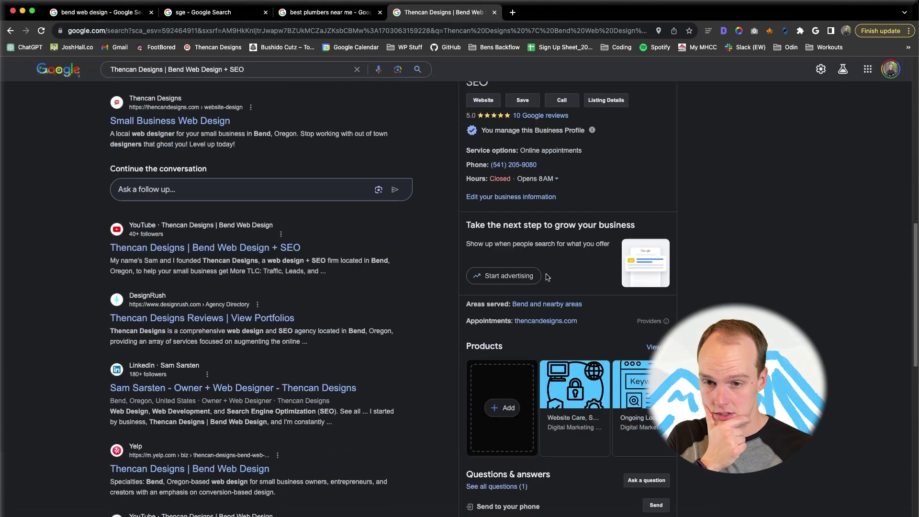
left_click(520, 412)
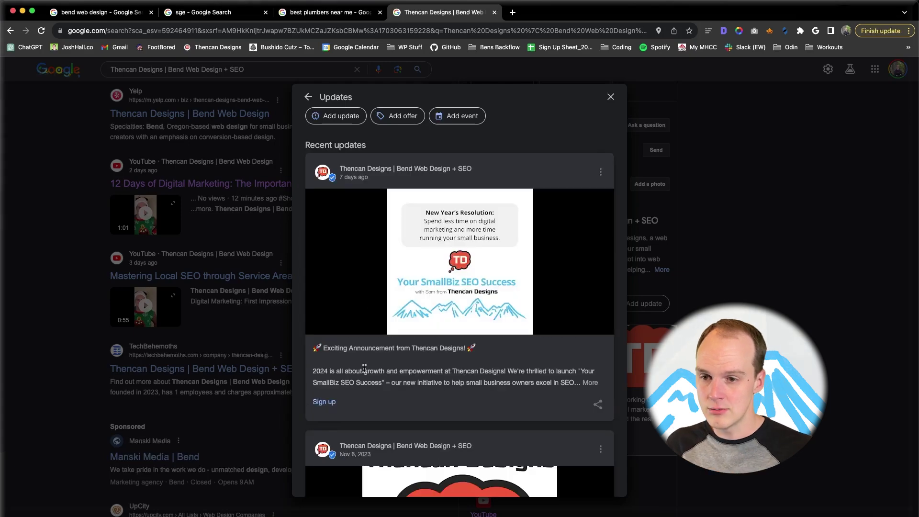
left_click(589, 383)
scroll(491, 400, "down", 3)
scroll(491, 400, "down", 3)
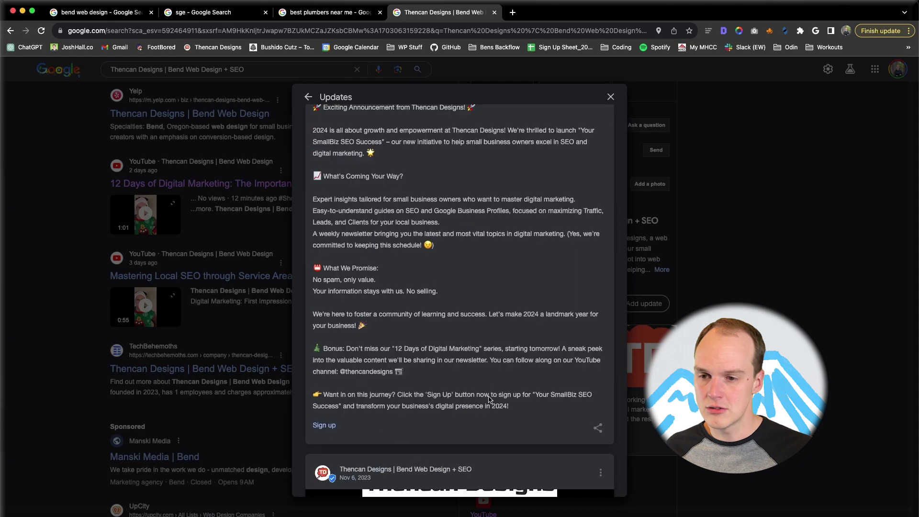
Step: View the sign-up page linked from the newest announcement, return to the updates, and look through the older posts
left_click(330, 431)
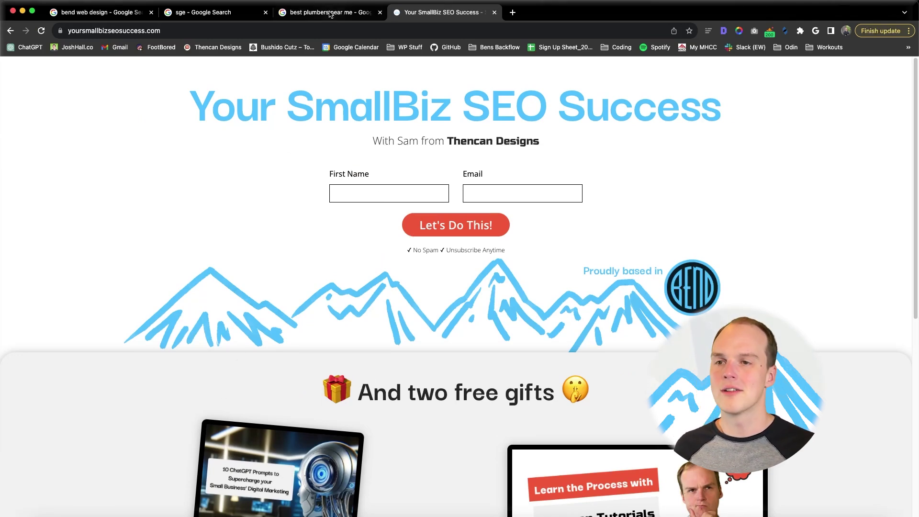
key("super+Left")
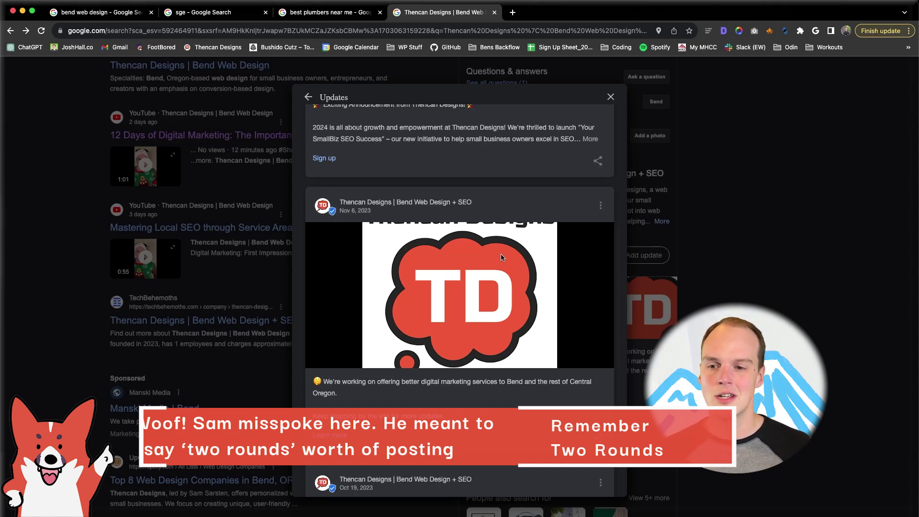
scroll(487, 298, "down", 5)
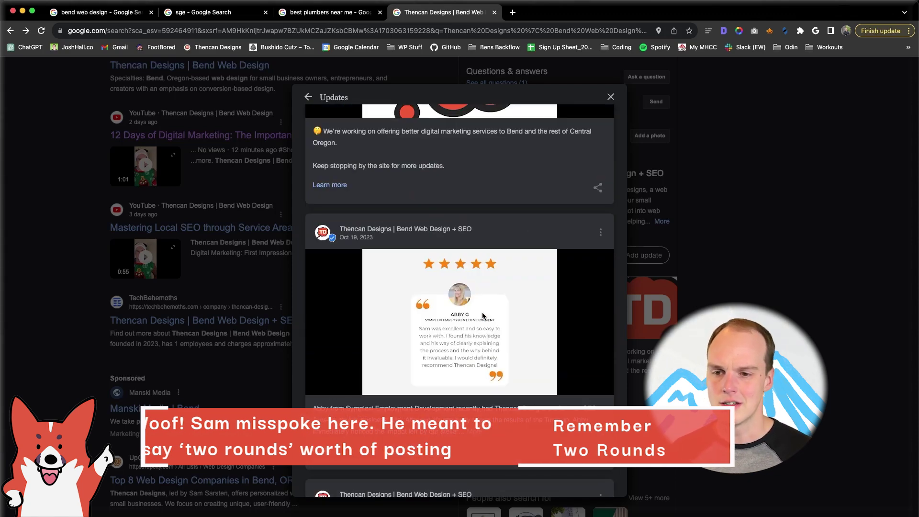
scroll(483, 316, "down", 5)
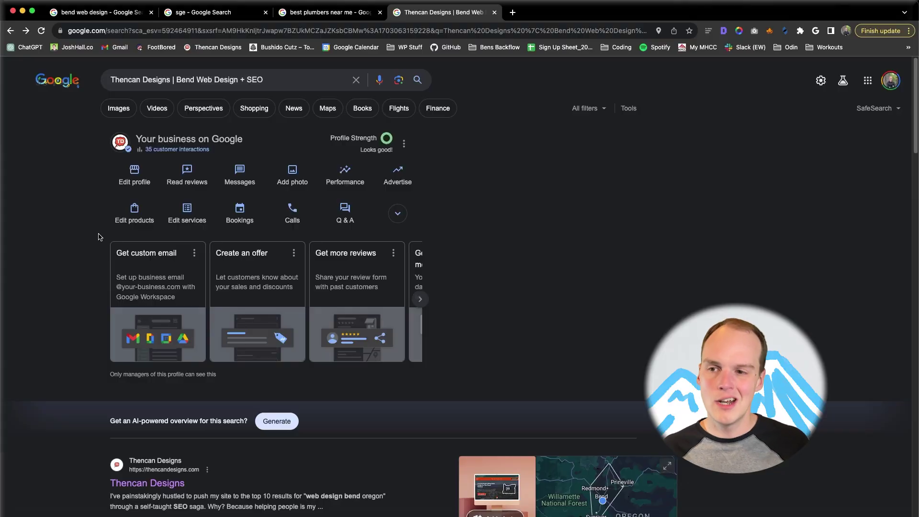
Step: Delete the Diy Website service from the Thencan Designs business profile
left_click(189, 212)
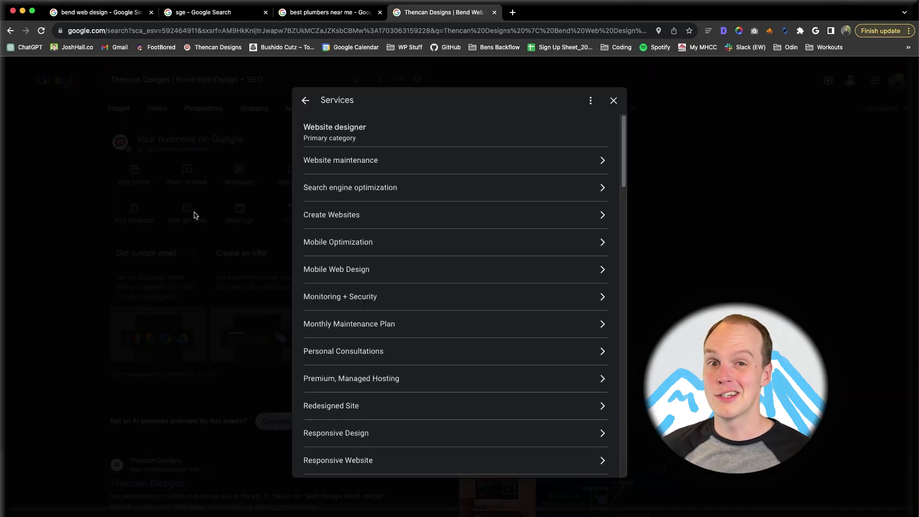
scroll(406, 325, "down", 15)
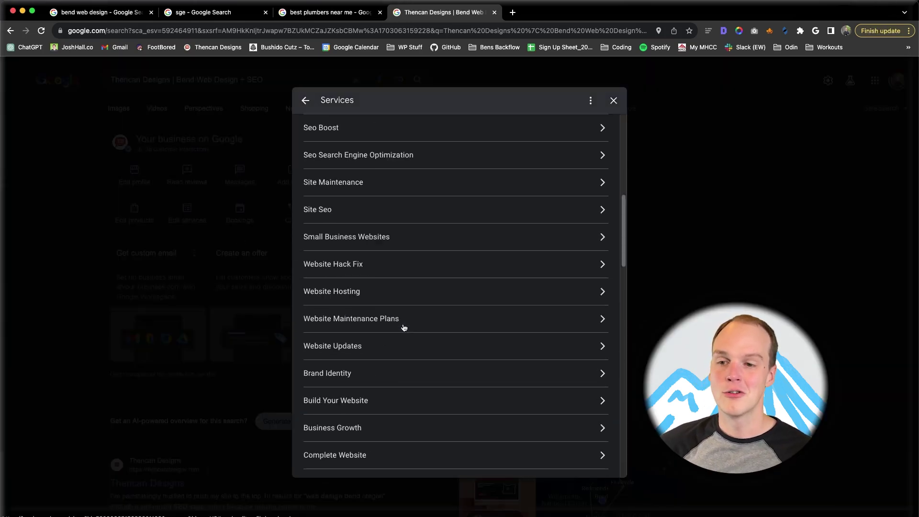
scroll(404, 328, "down", 15)
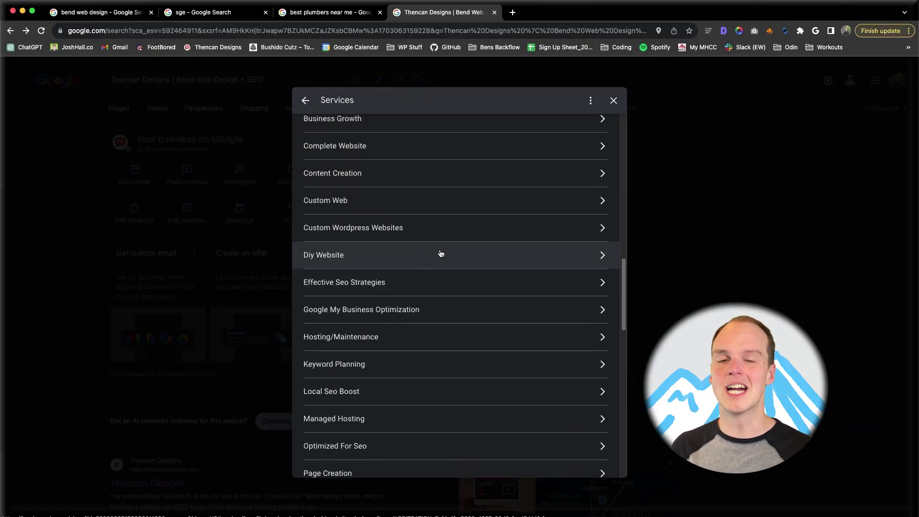
left_click(441, 254)
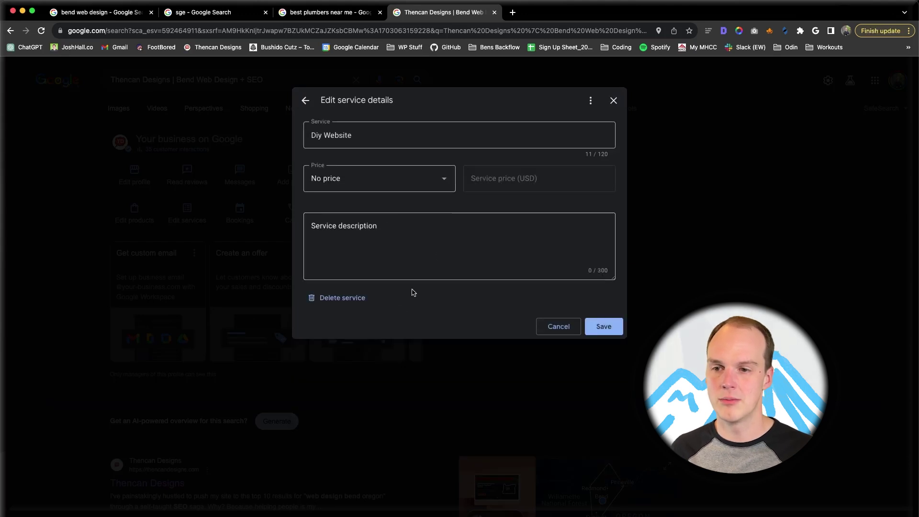
left_click(341, 300)
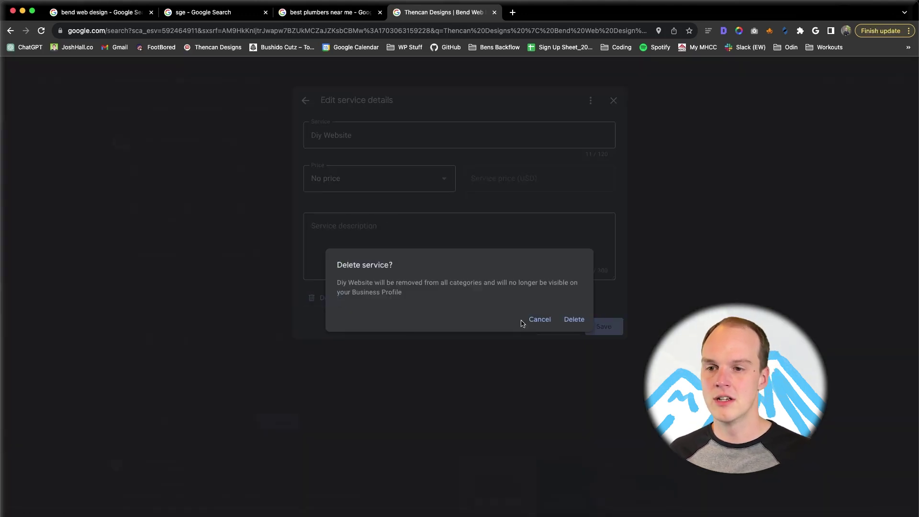
left_click(570, 320)
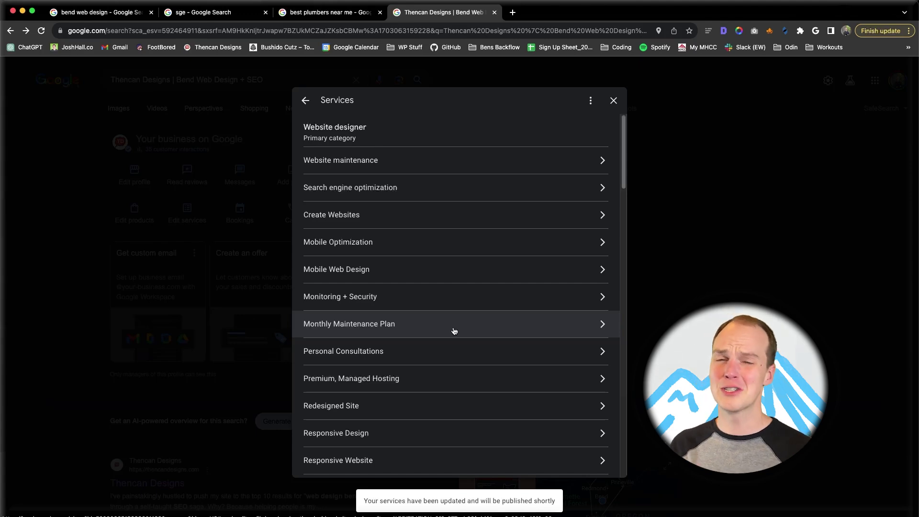
Step: Look through the remaining services and the additional business categories, and close the service list
scroll(450, 330, "down", 10)
scroll(451, 330, "down", 15)
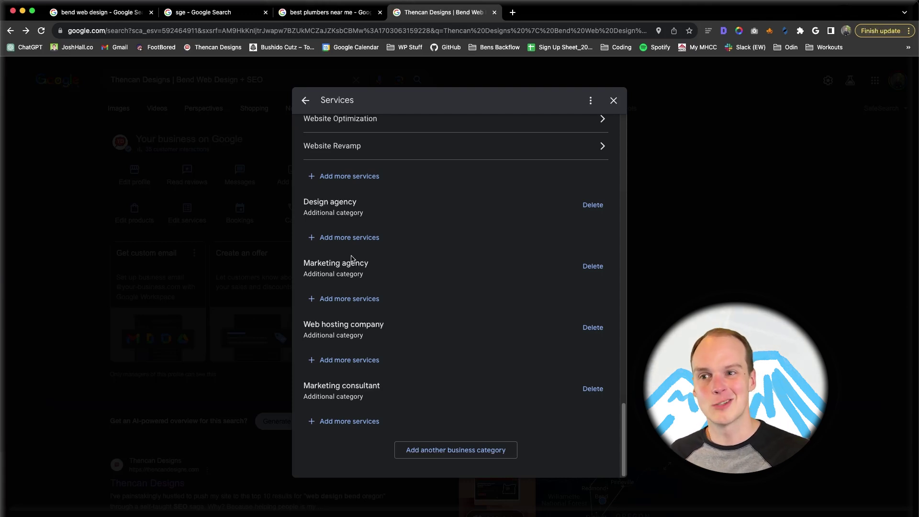
left_click(243, 300)
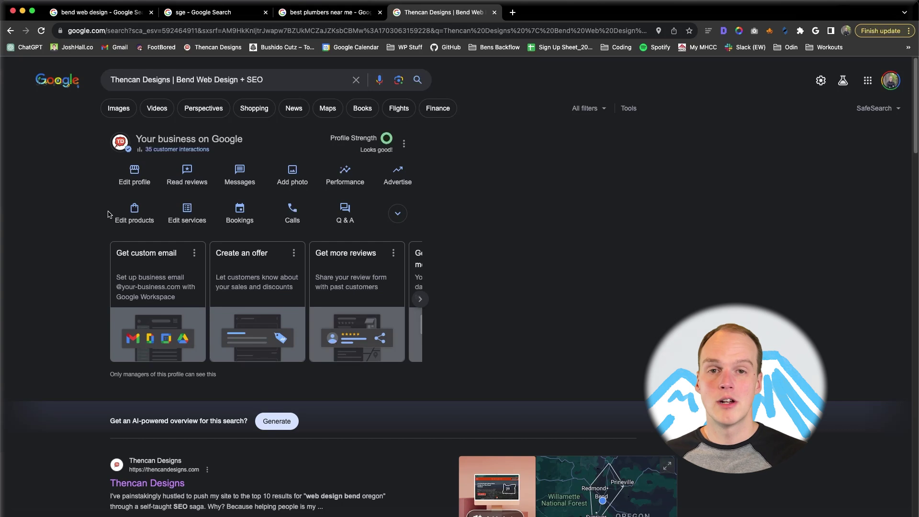
Step: Open the profile's products and show only those in the Digital Marketing Services category
left_click(125, 219)
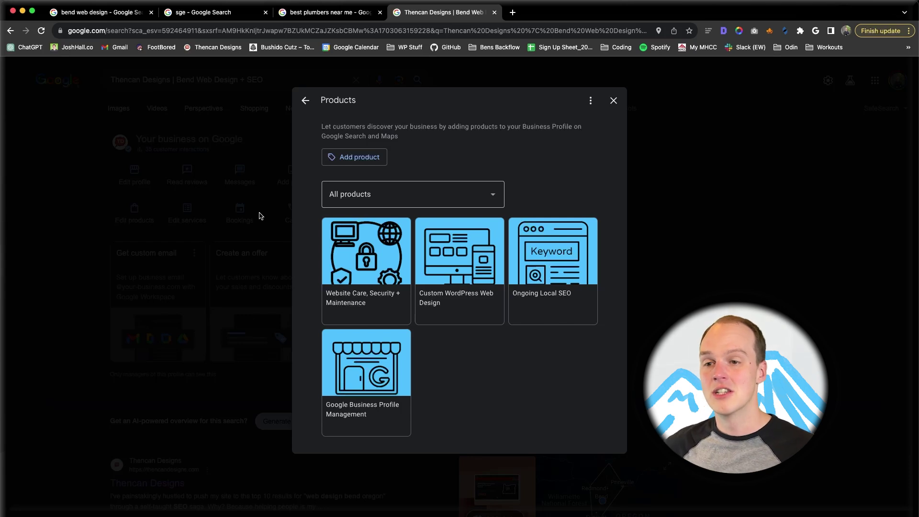
left_click(351, 206)
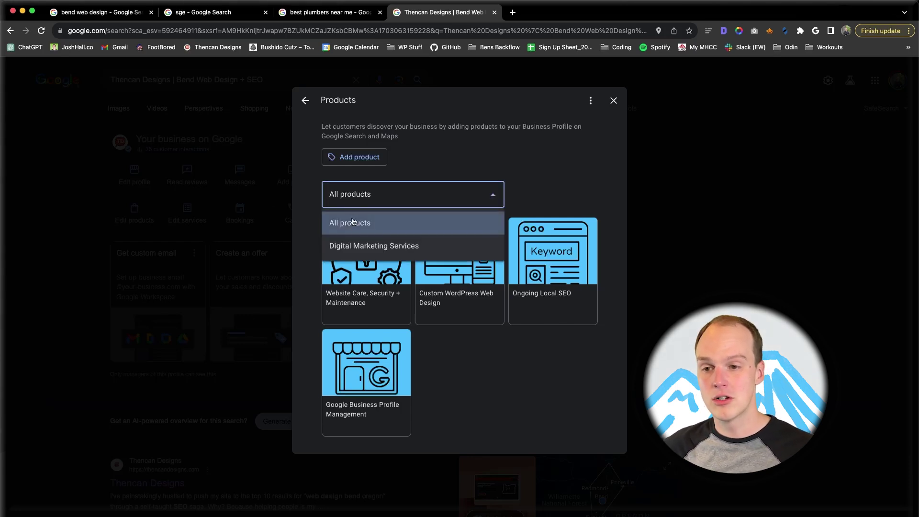
left_click(360, 247)
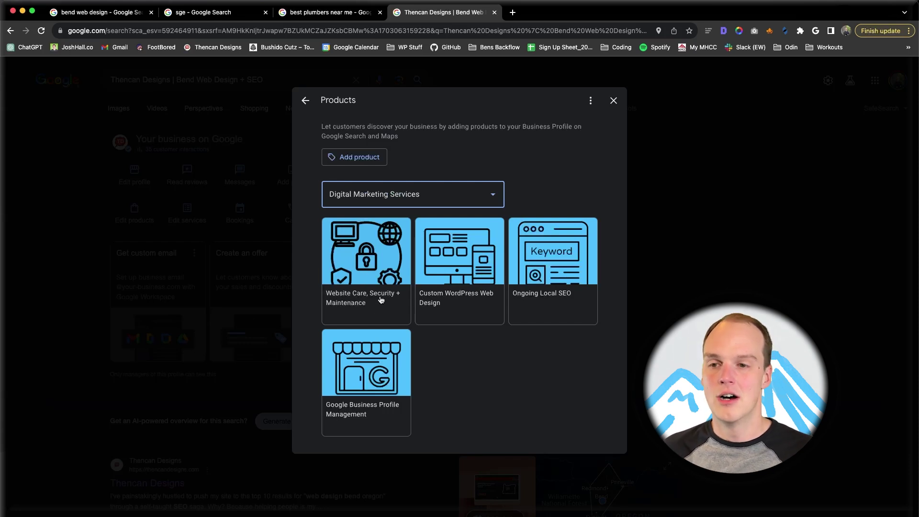
Step: Look at the category choices and description of the Website Care, Security + Maintenance product, and leave without changing it
left_click(391, 258)
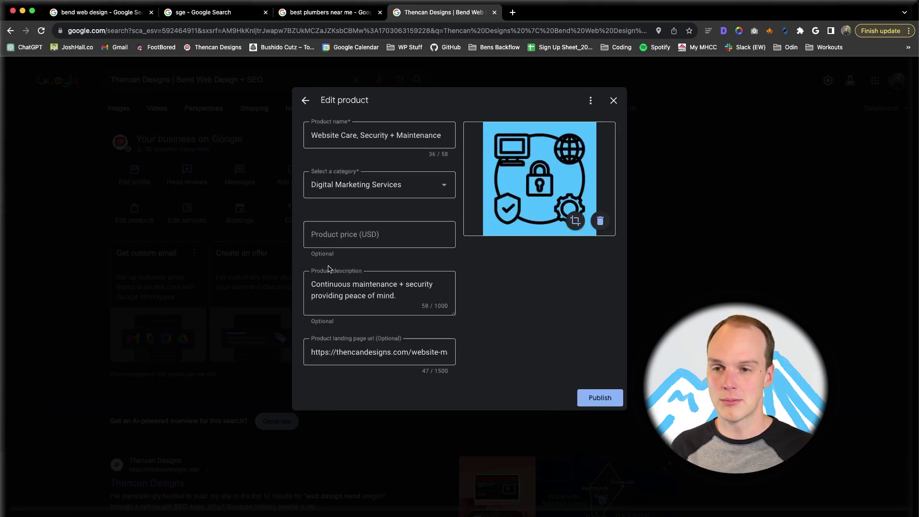
left_click(384, 185)
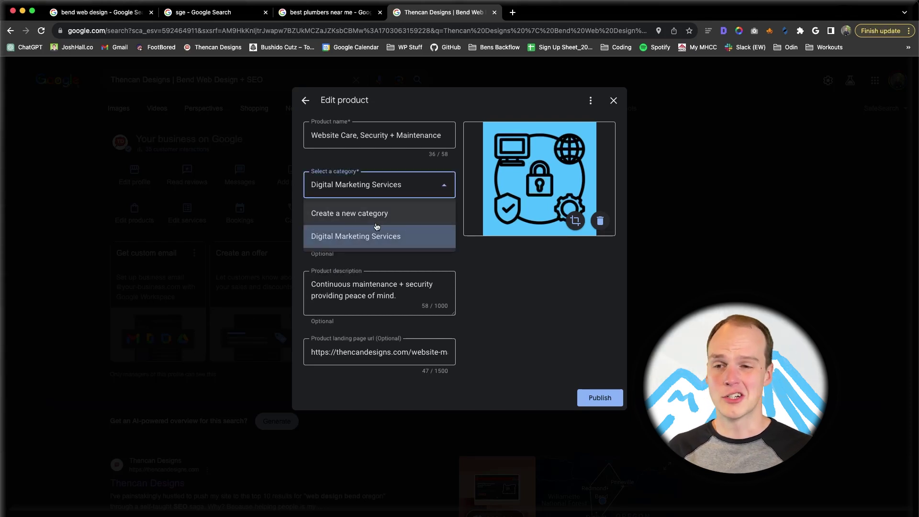
left_click(558, 326)
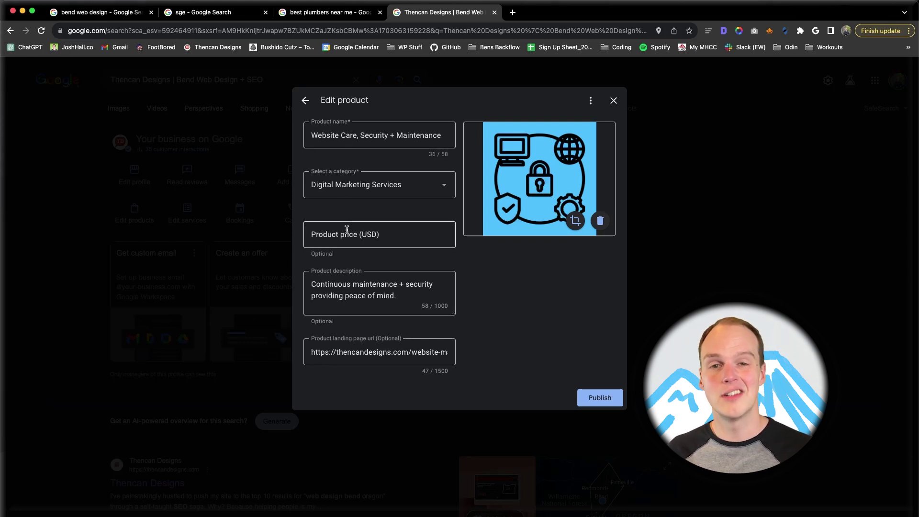
left_click(353, 301)
key("super+a")
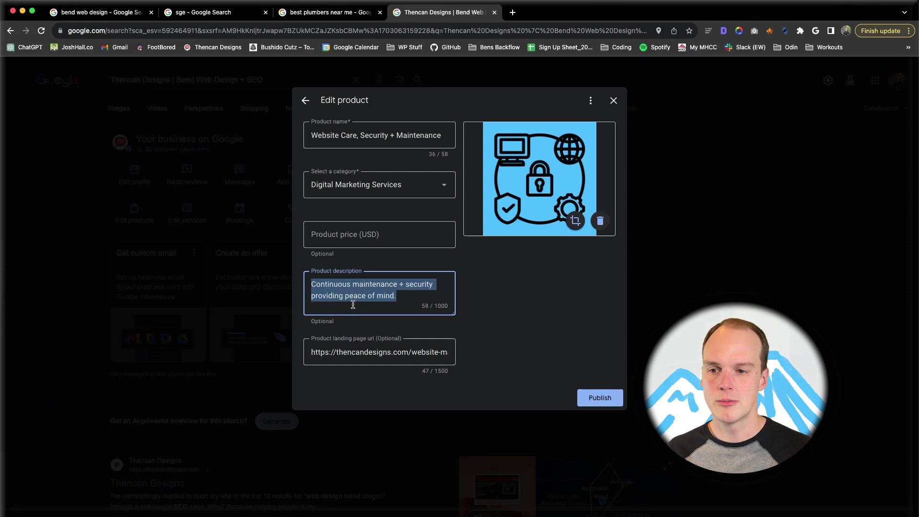
left_click(307, 102)
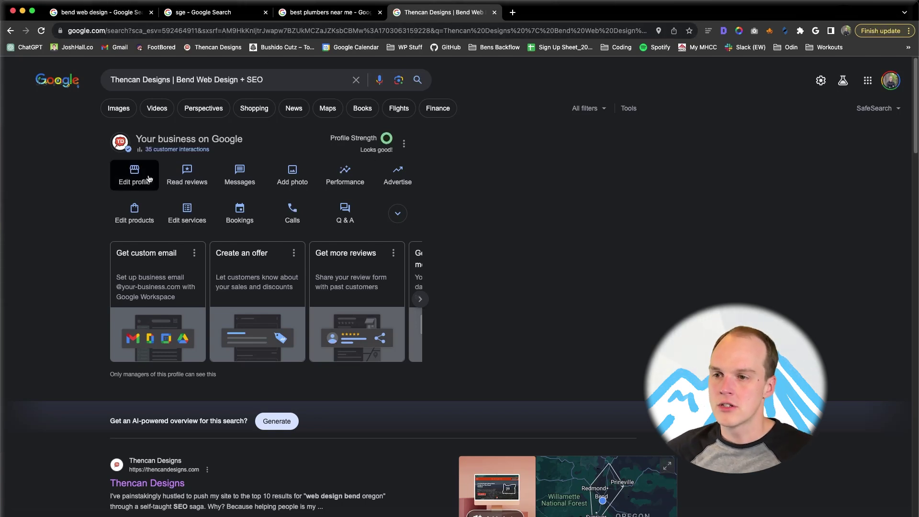
Step: Resubmit the unpublished social profiles edit in the Thencan Designs business information
left_click(132, 183)
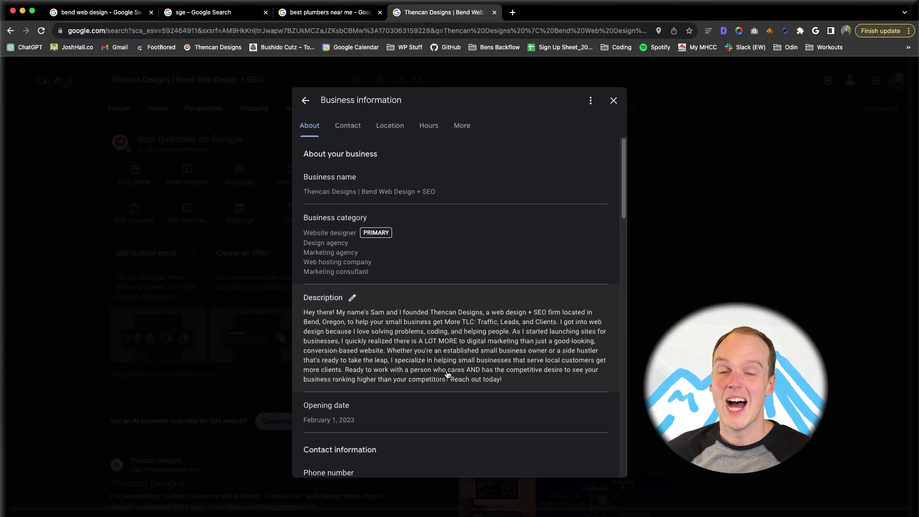
scroll(448, 374, "down", 4)
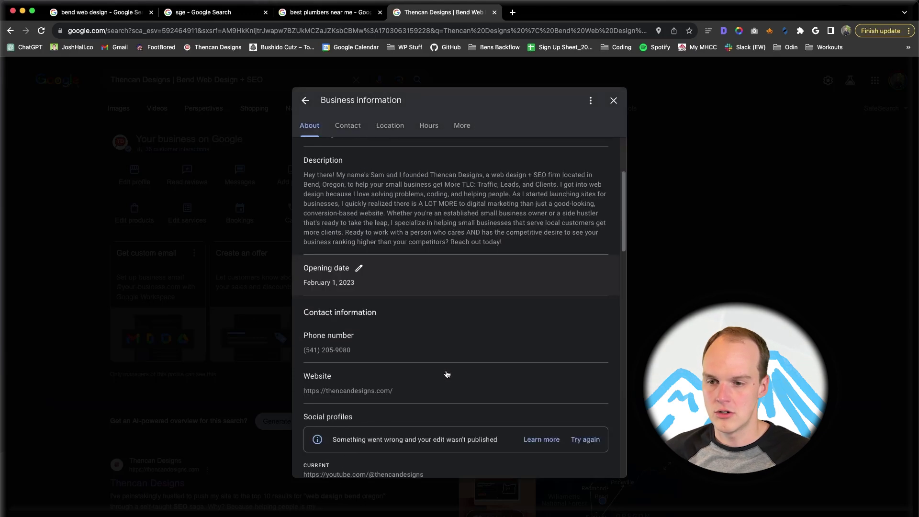
scroll(447, 374, "down", 1)
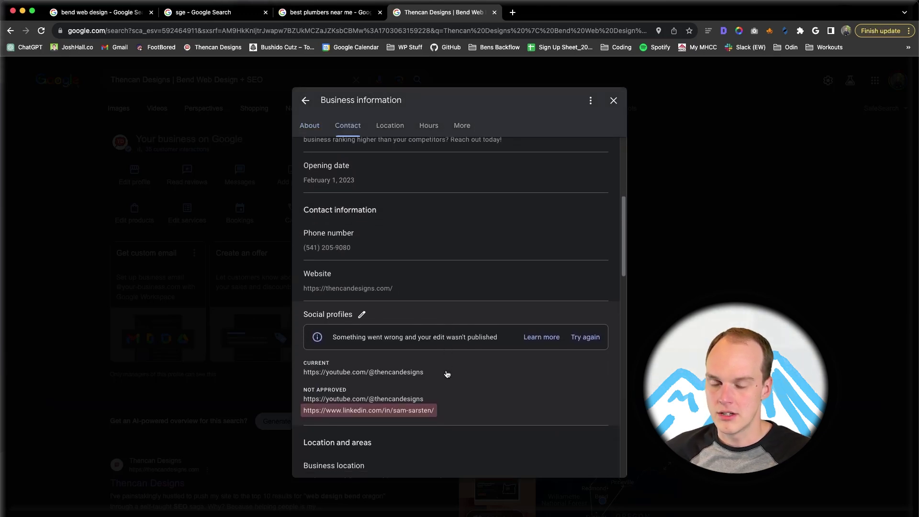
scroll(447, 374, "down", 1)
scroll(447, 374, "down", 1)
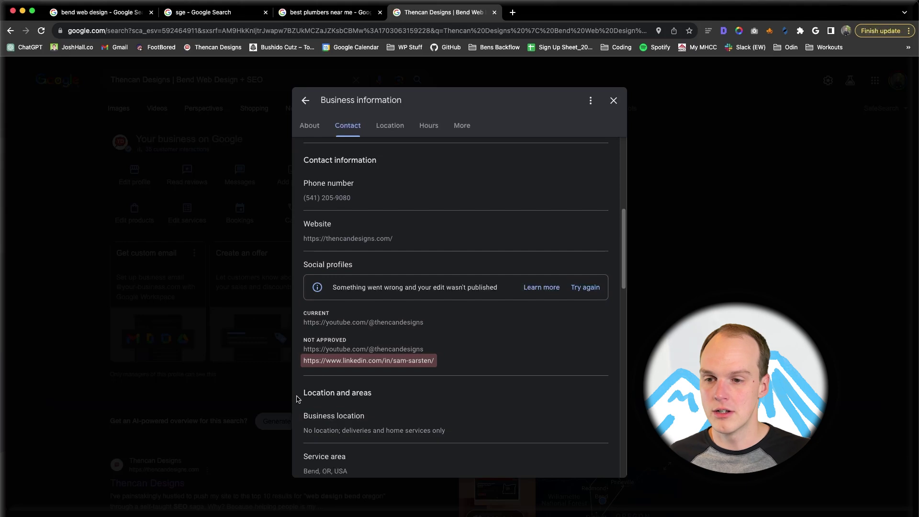
left_click(582, 288)
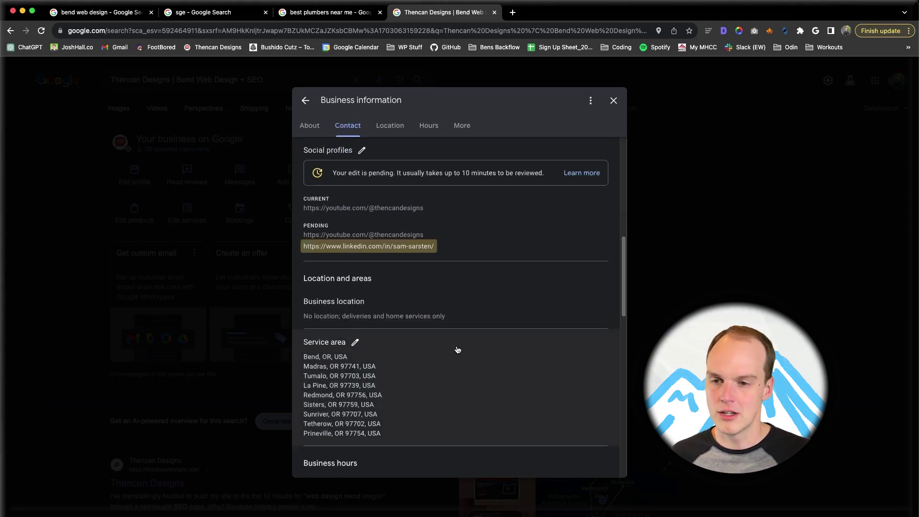
Step: Review the service area, business hours, special hours and additional attributes in the business information
scroll(458, 350, "down", 5)
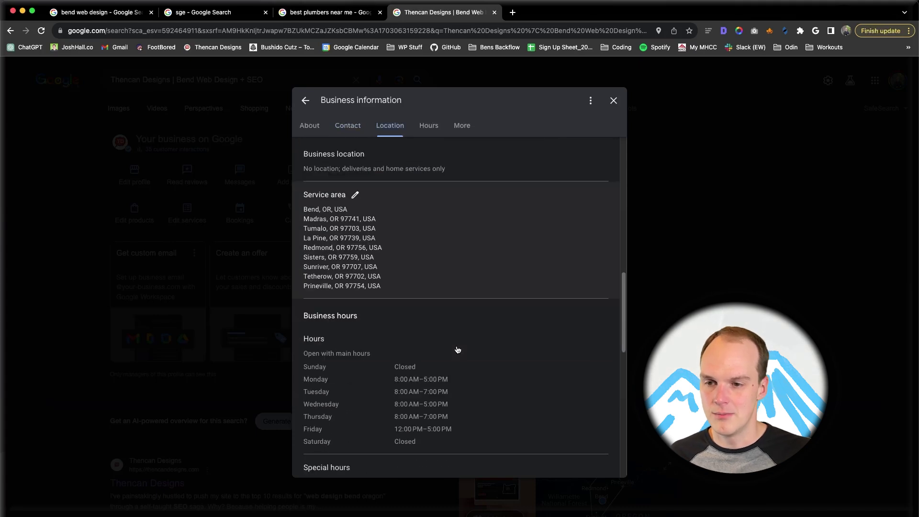
scroll(456, 348, "down", 5)
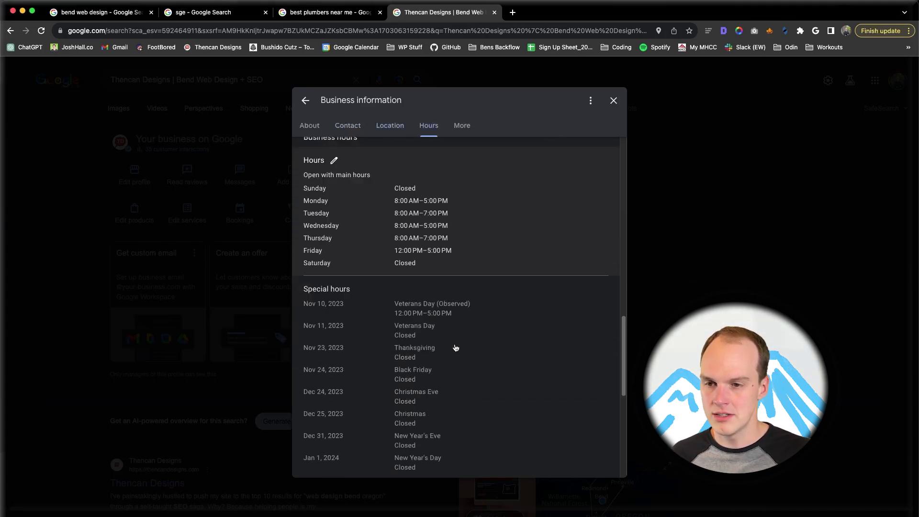
scroll(456, 349, "down", 4)
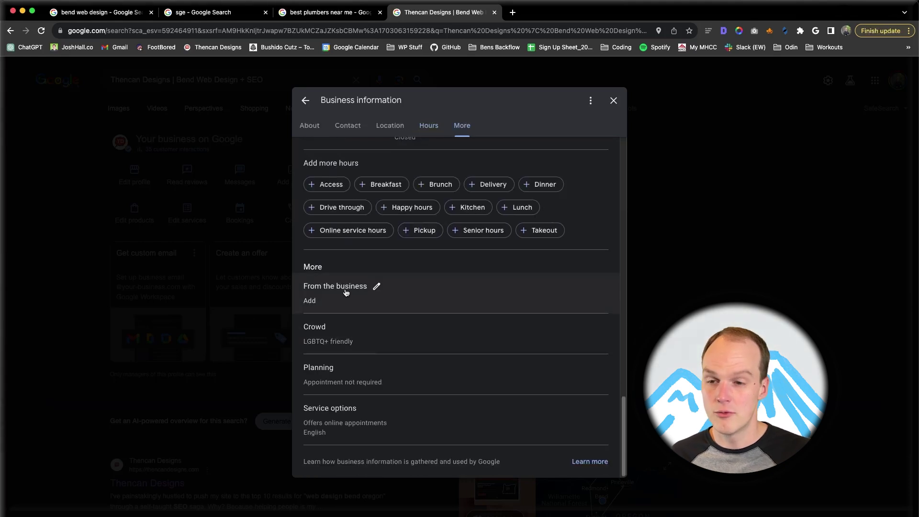
Step: Open the From the business attributes for editing and look through the ownership options and the Crowd section below
left_click(376, 285)
scroll(369, 358, "down", 3)
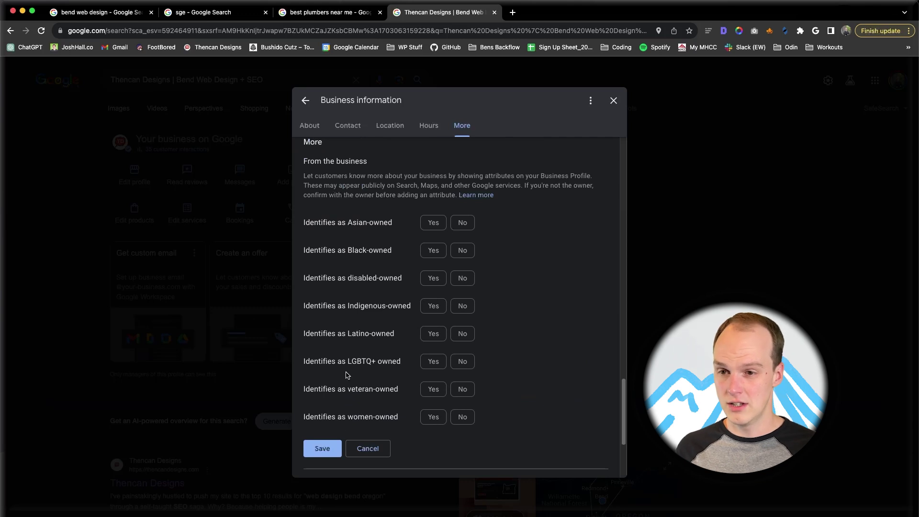
scroll(354, 347, "up", 2)
scroll(354, 345, "down", 1)
scroll(355, 345, "down", 1)
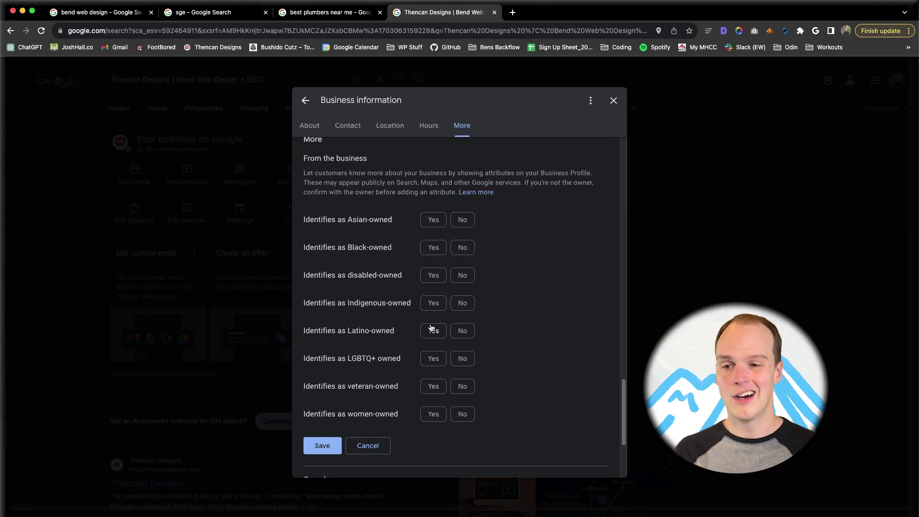
scroll(353, 384, "down", 3)
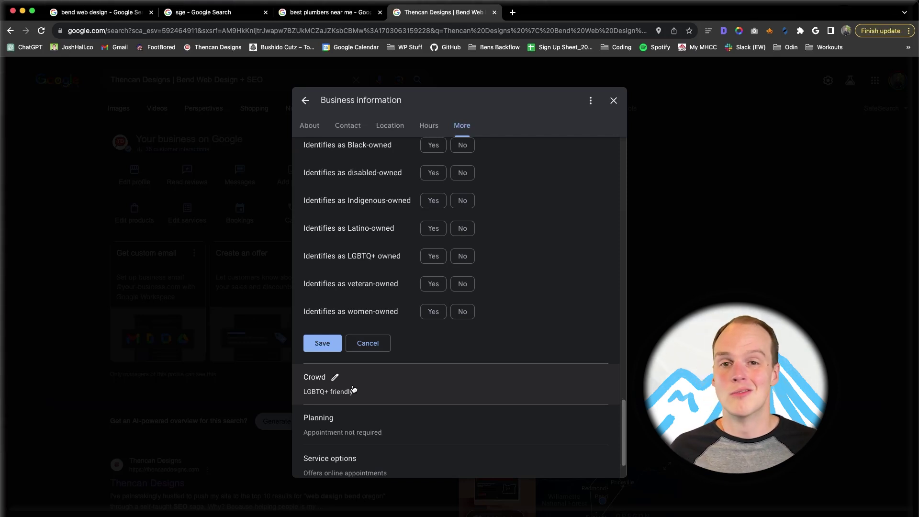
Step: Look through the LGBTQ+ friendly choice under Crowd and the appointment requirement under Planning without changing them
scroll(354, 390, "down", 1)
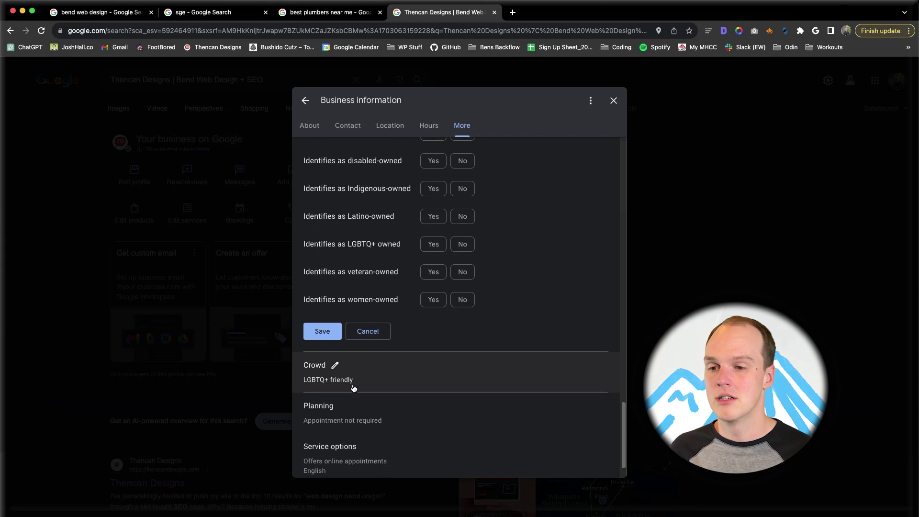
left_click(378, 356)
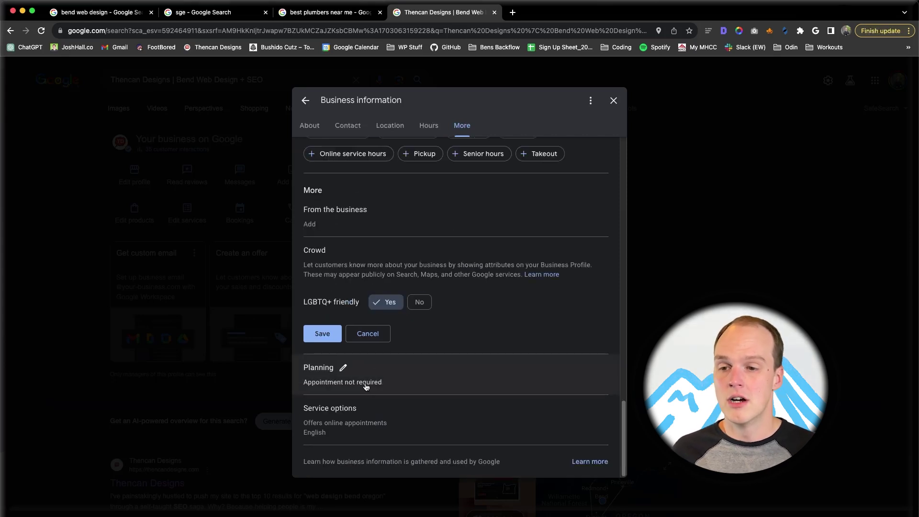
left_click(384, 375)
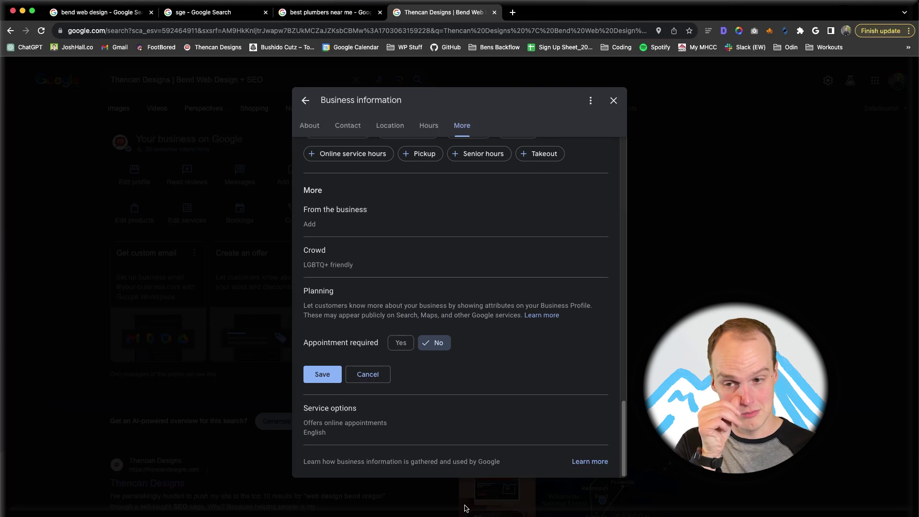
Step: Review the online appointments and language assistance choices under Service options, and leave the business information without saving changes
left_click(415, 431)
scroll(414, 432, "down", 2)
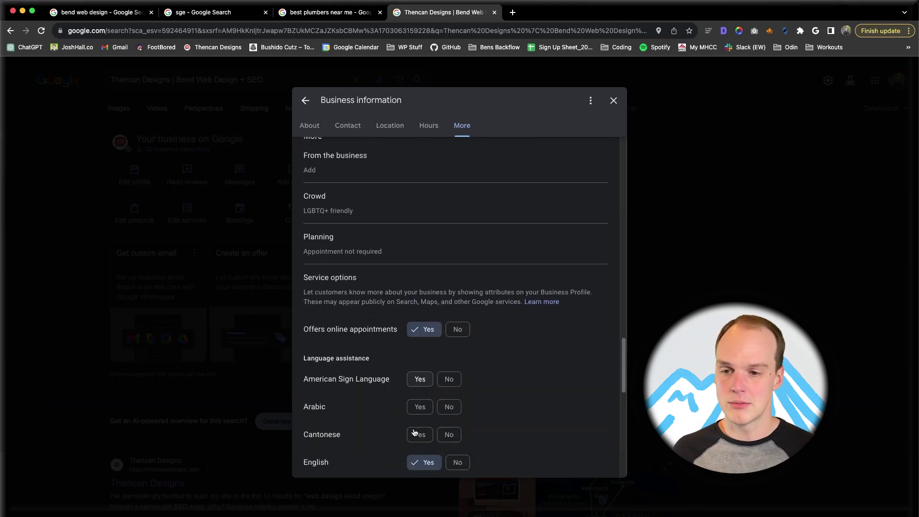
scroll(416, 428, "down", 3)
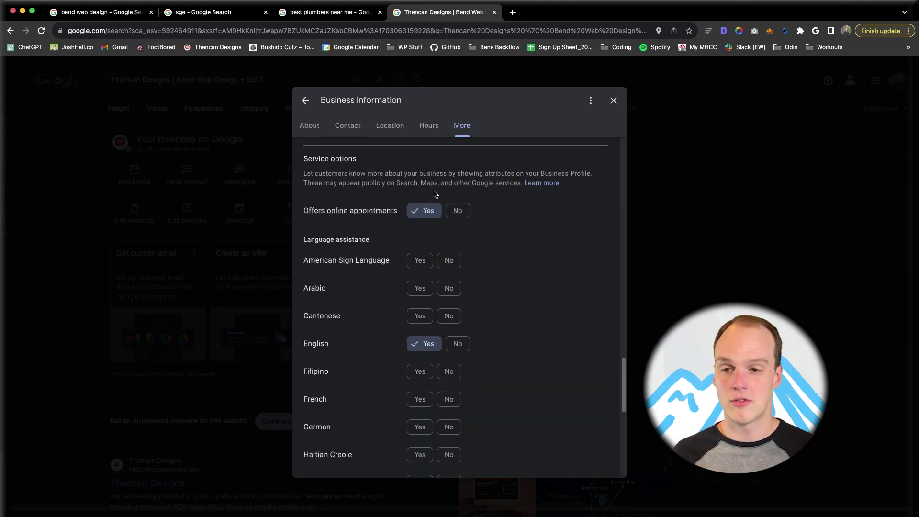
scroll(369, 404, "down", 8)
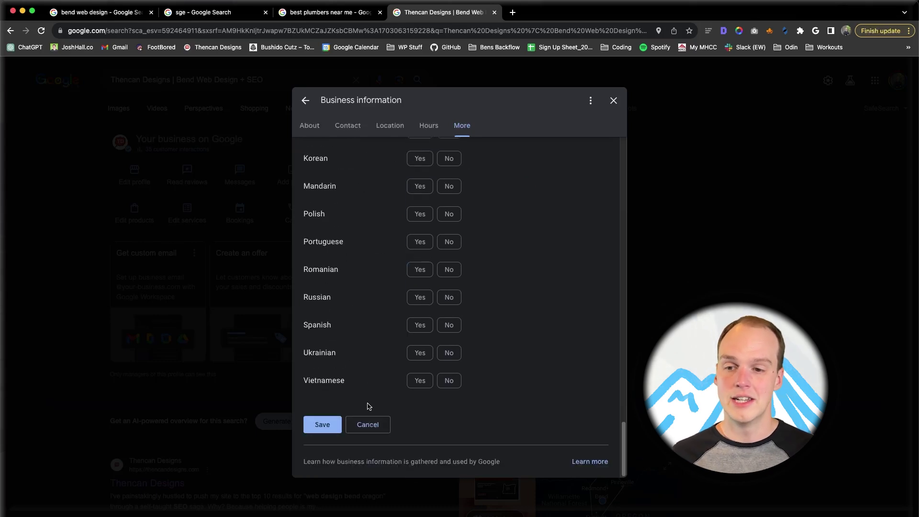
scroll(369, 406, "up", 20)
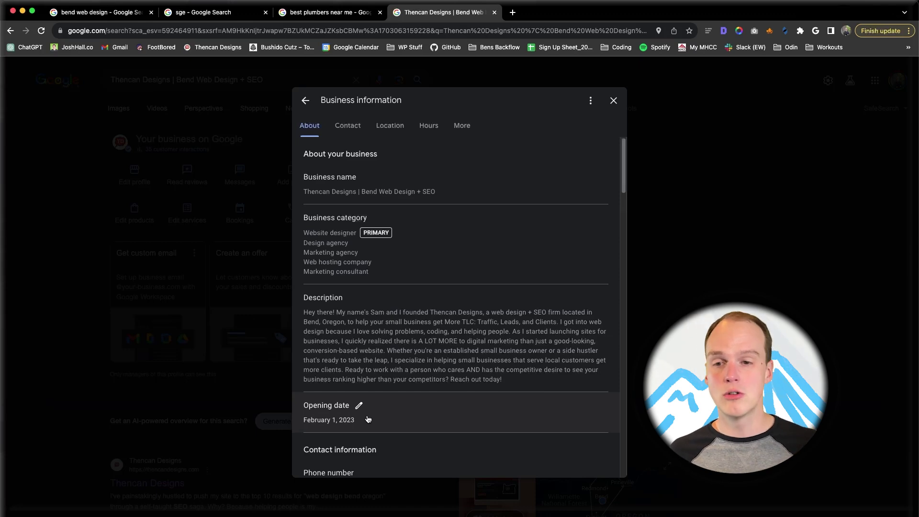
left_click(281, 268)
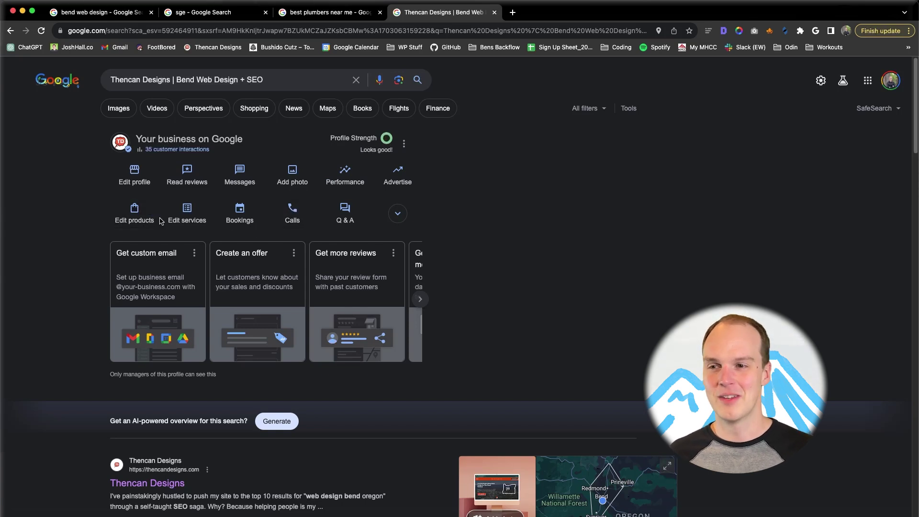
Step: Look at the profile's customer messages and the kinds of photo that can be added, closing each without changes
left_click(248, 175)
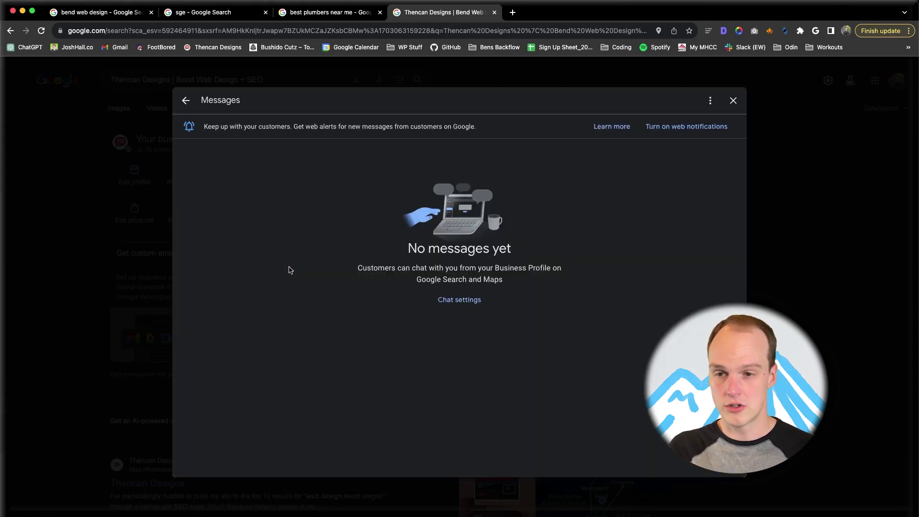
left_click(774, 291)
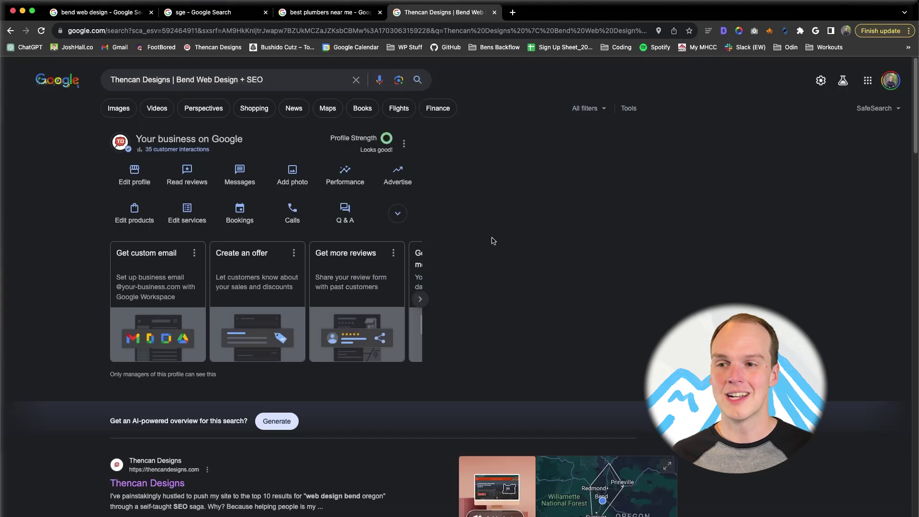
left_click(292, 170)
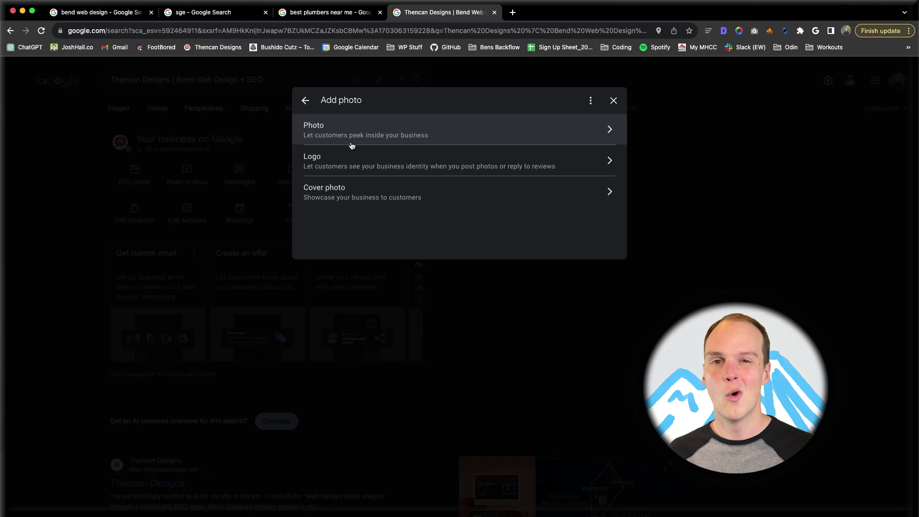
left_click(259, 215)
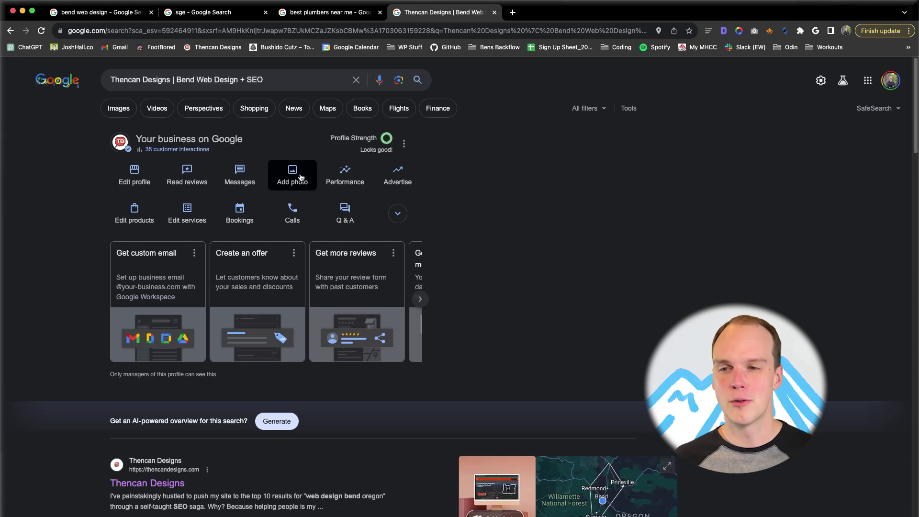
Step: View the profile's performance overview and its online booking links, closing each without changes
left_click(359, 181)
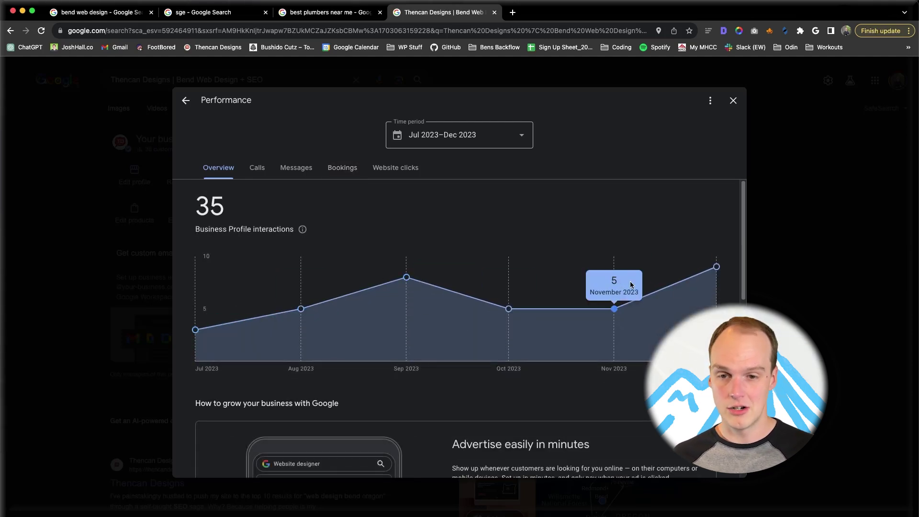
left_click(92, 261)
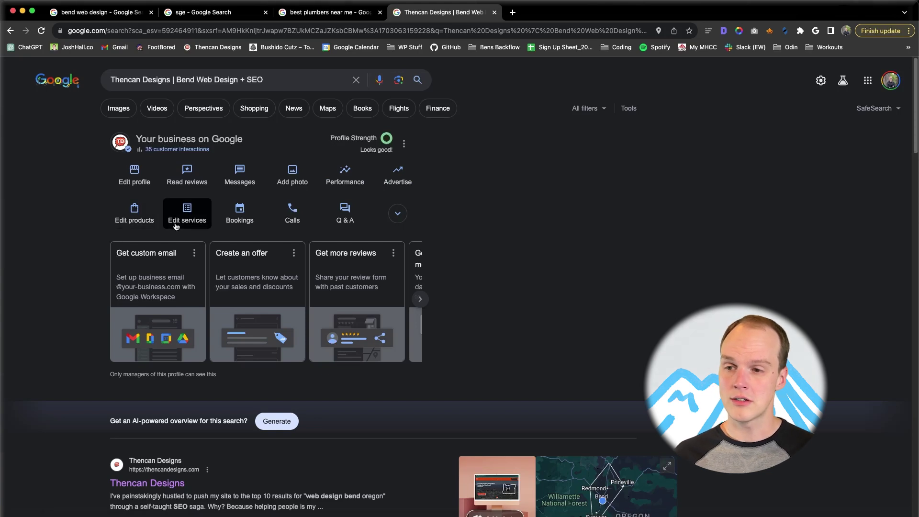
left_click(247, 217)
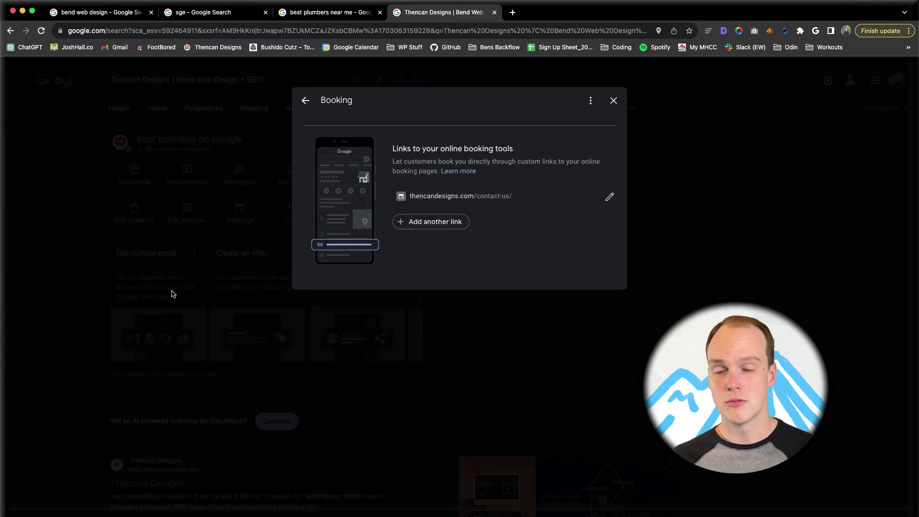
left_click(173, 294)
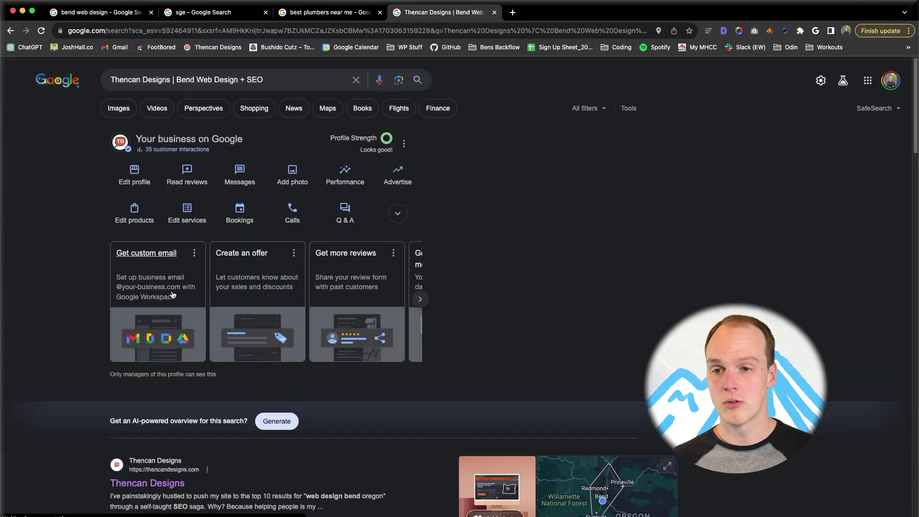
Step: Dismiss the forwarding number notice in the profile's call history and leave the call history
left_click(309, 218)
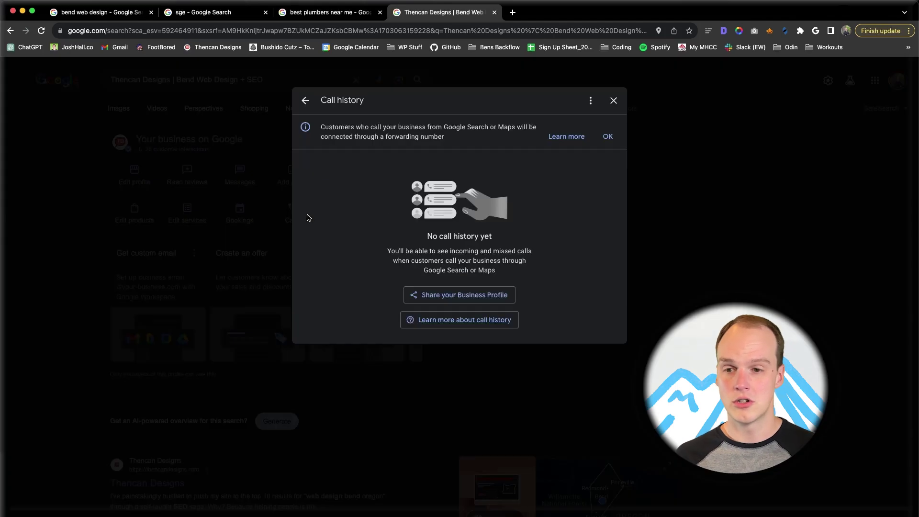
left_click(611, 137)
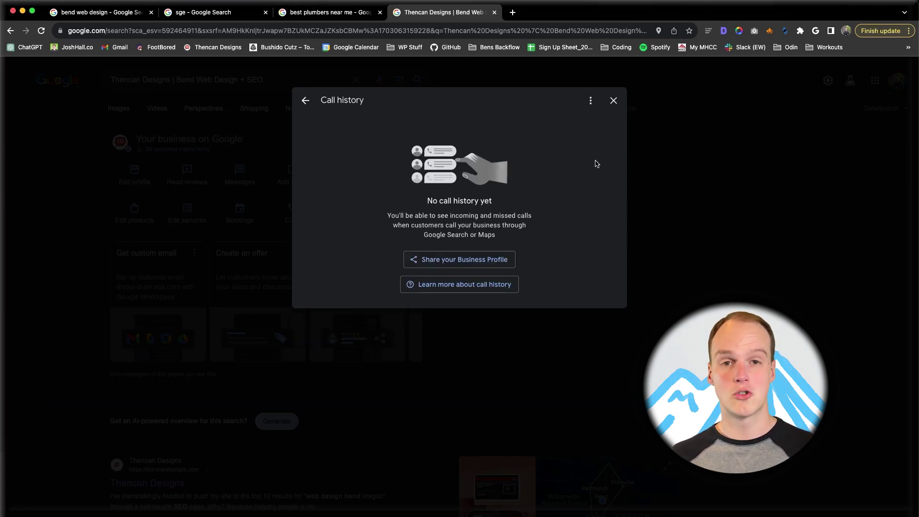
left_click(257, 217)
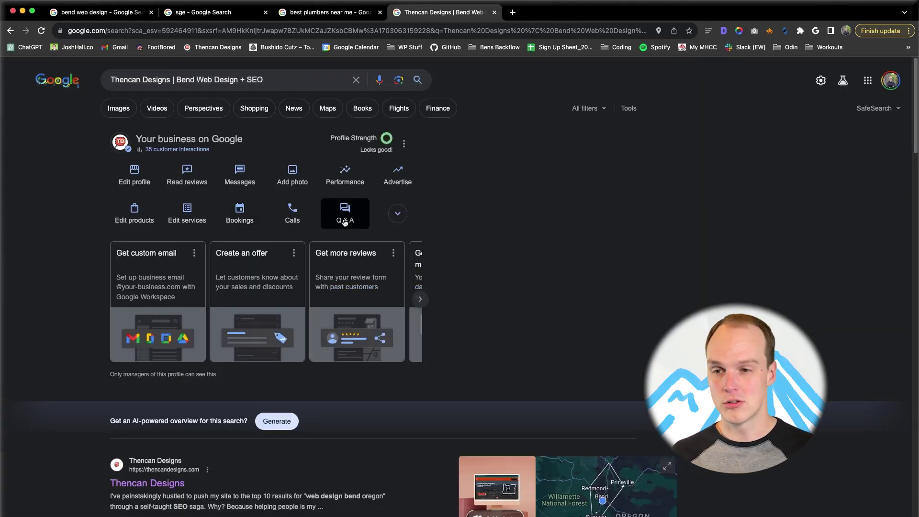
Step: Expand the remaining profile options and like the owner's answer to the website builder question in the Q&A
left_click(398, 214)
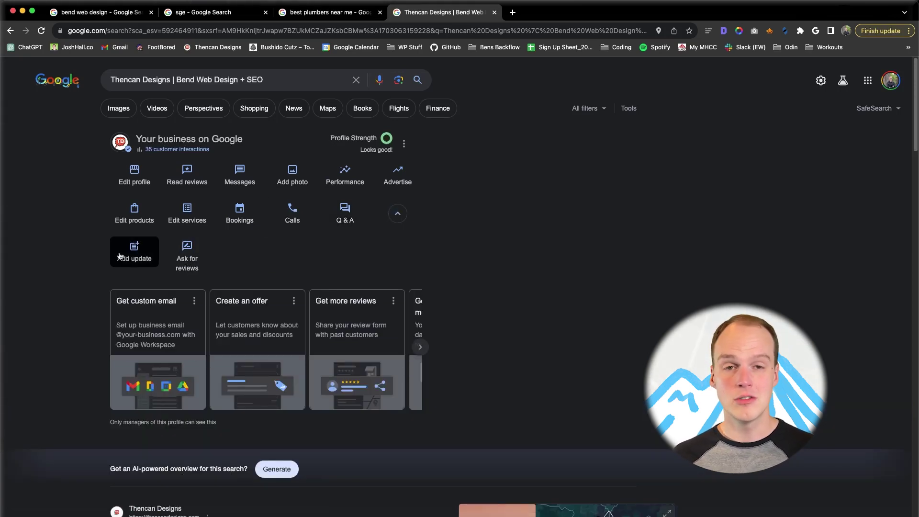
left_click(349, 214)
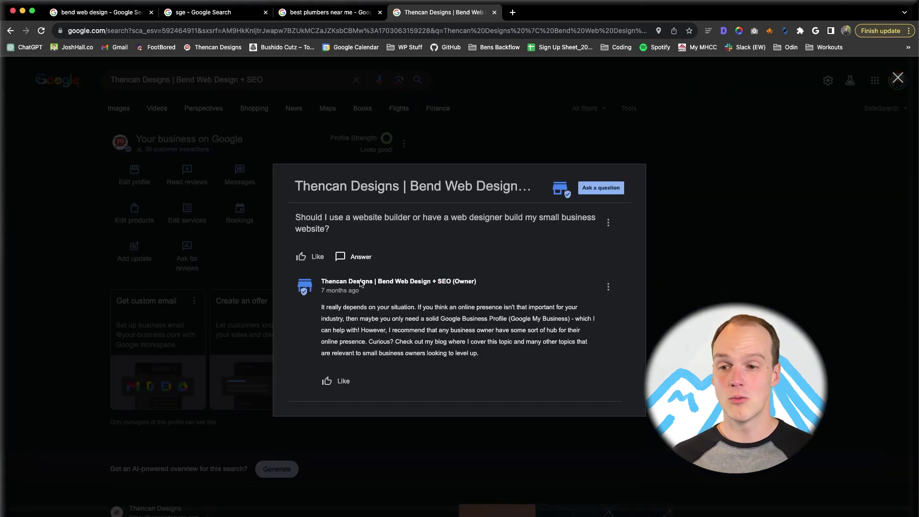
left_click(329, 381)
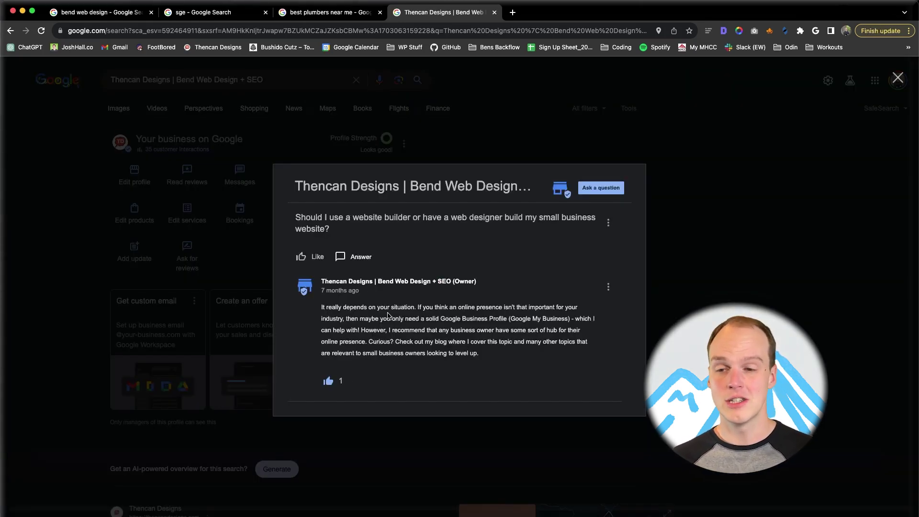